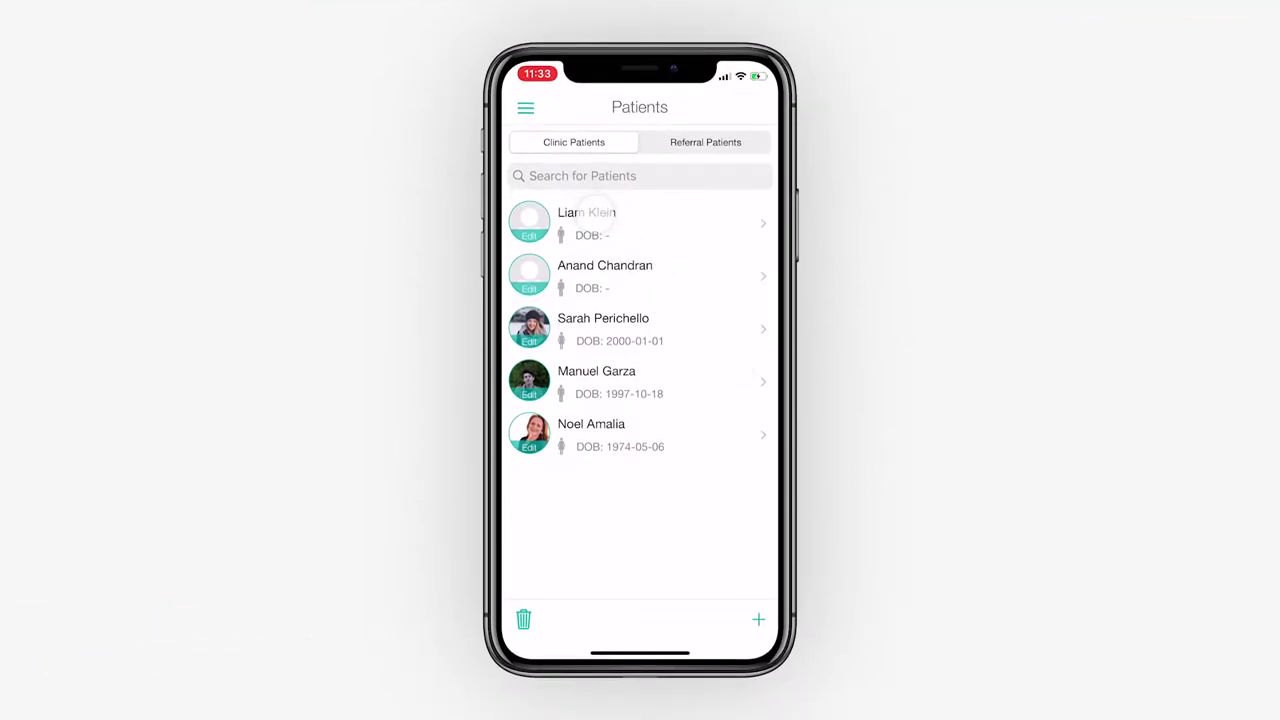
Step: Start a serial total body photography session for the first patient and capture the face photo
click(600, 212)
click(665, 618)
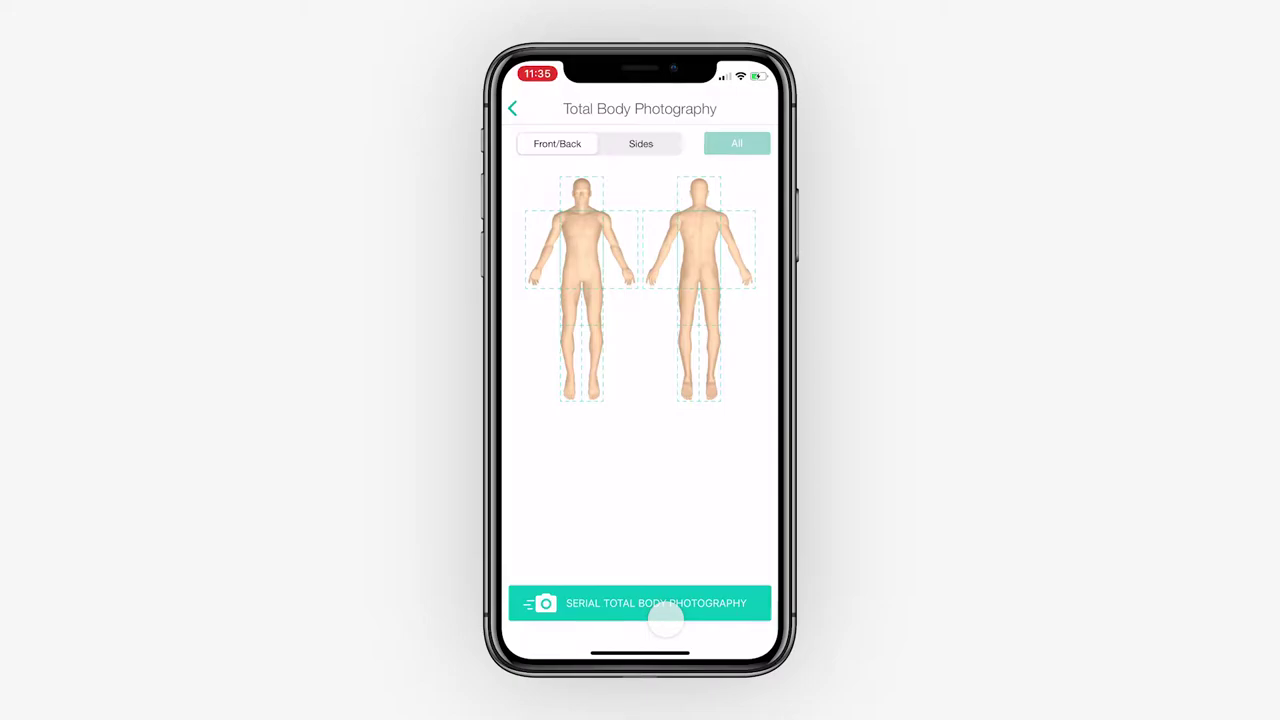
click(655, 605)
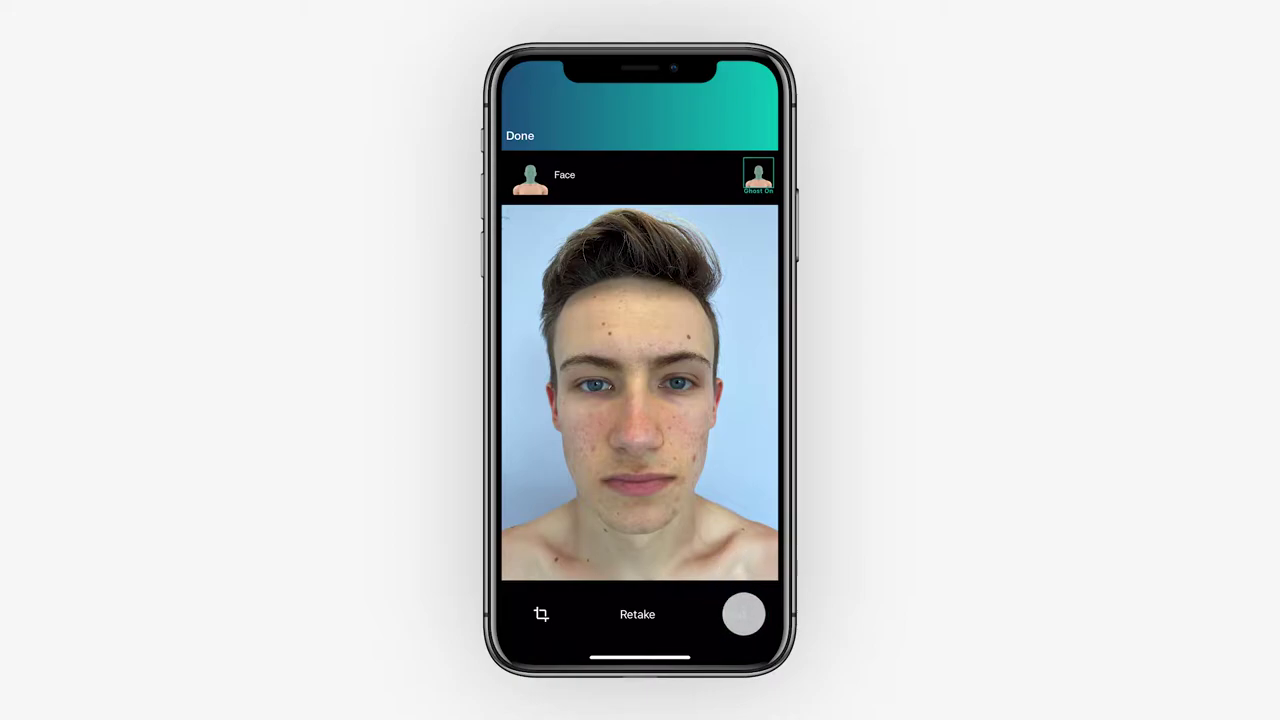
click(743, 614)
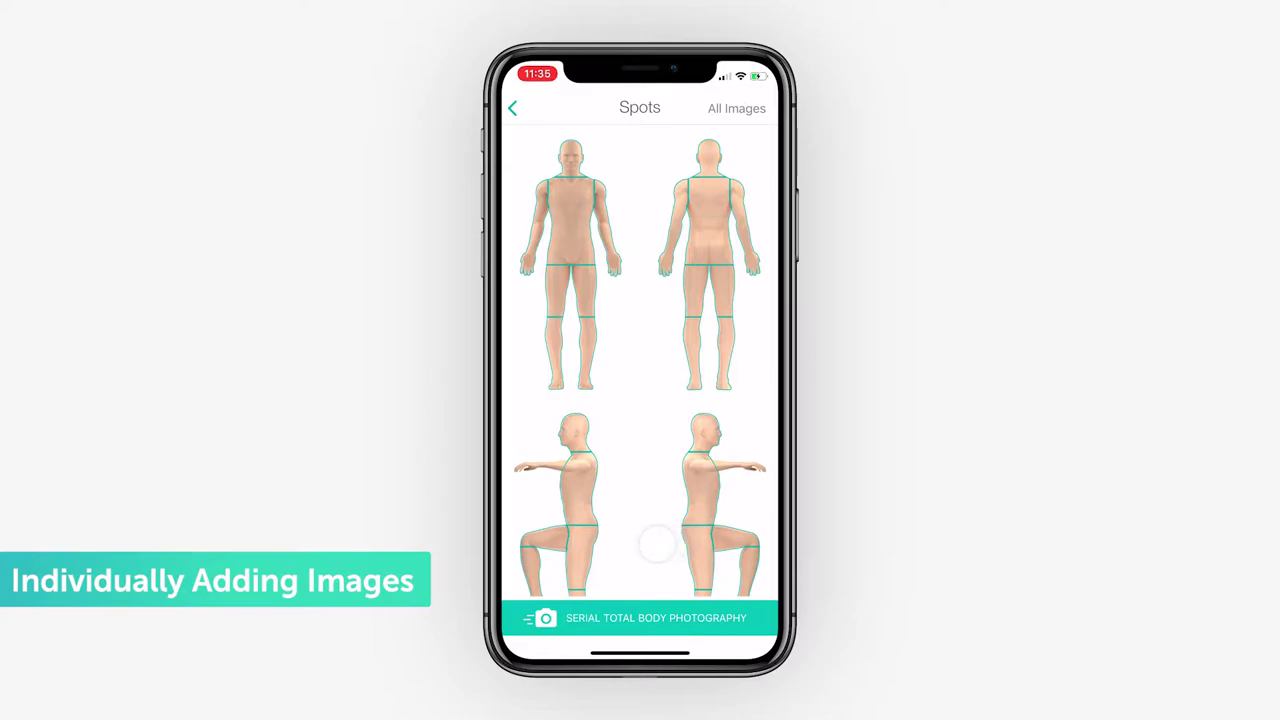
Step: Add a new photo to the leg region on the side figure, aligned with the ghost overlay
click(533, 544)
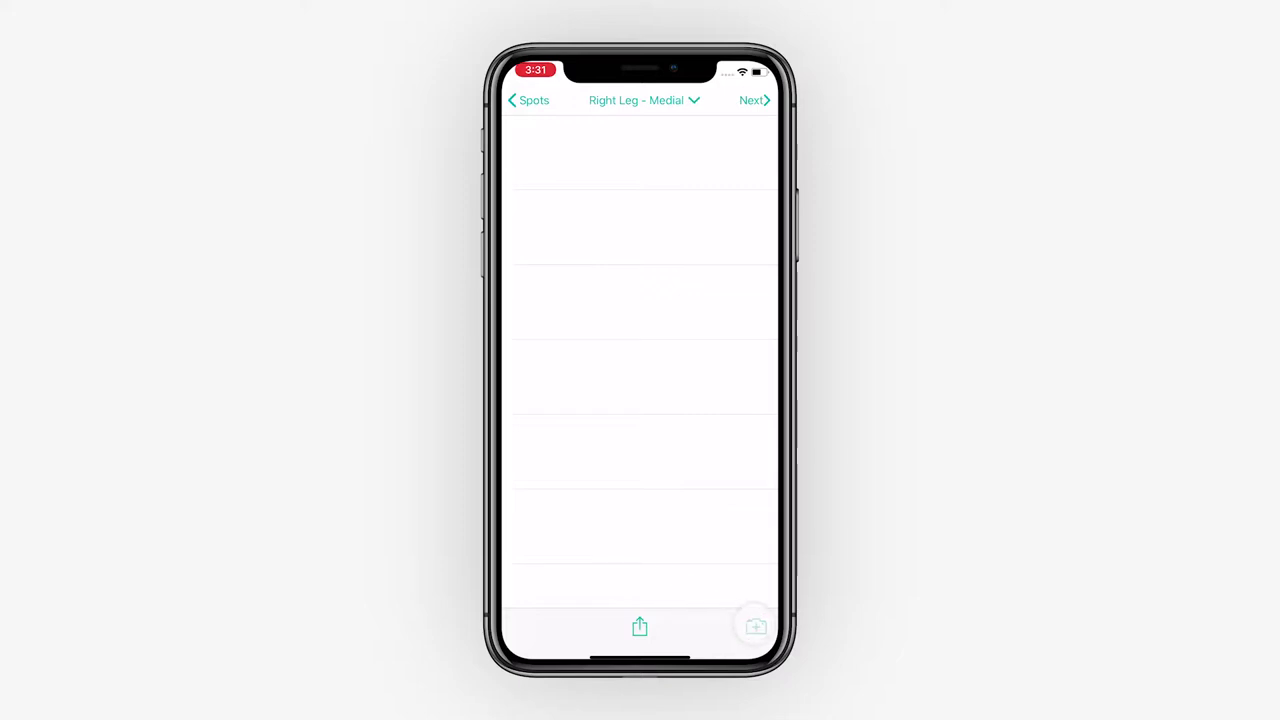
click(754, 624)
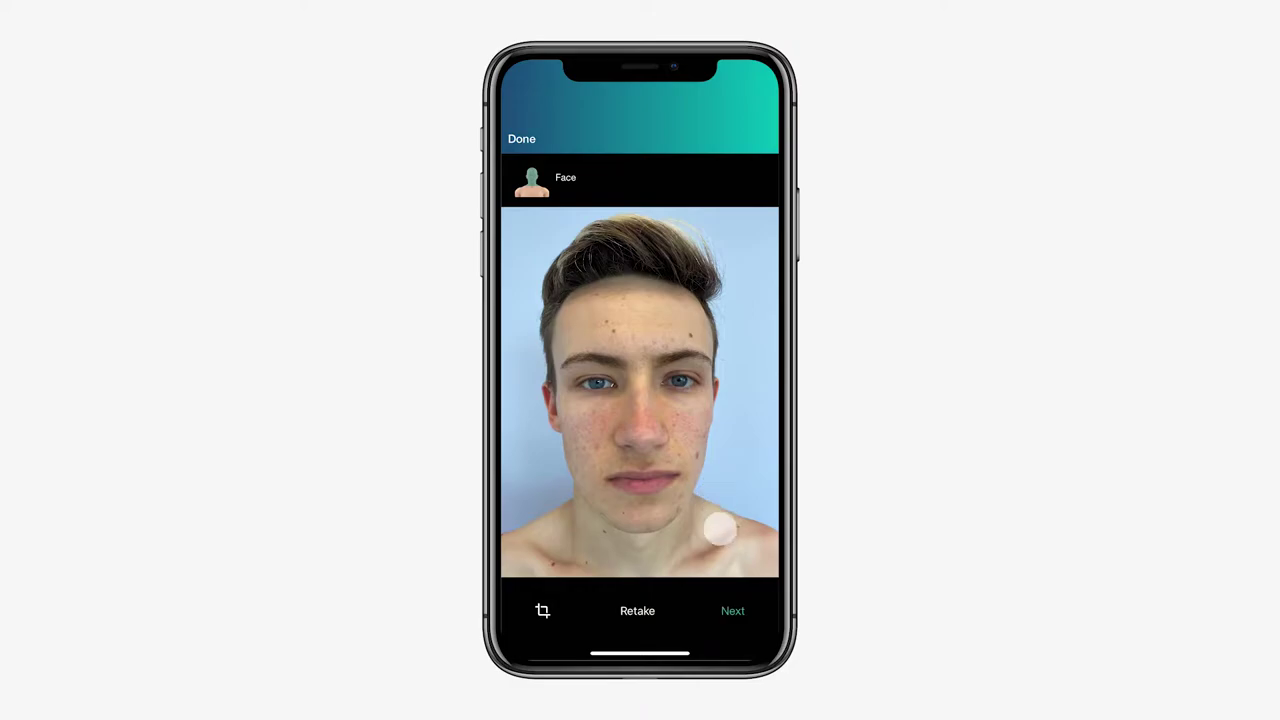
click(735, 612)
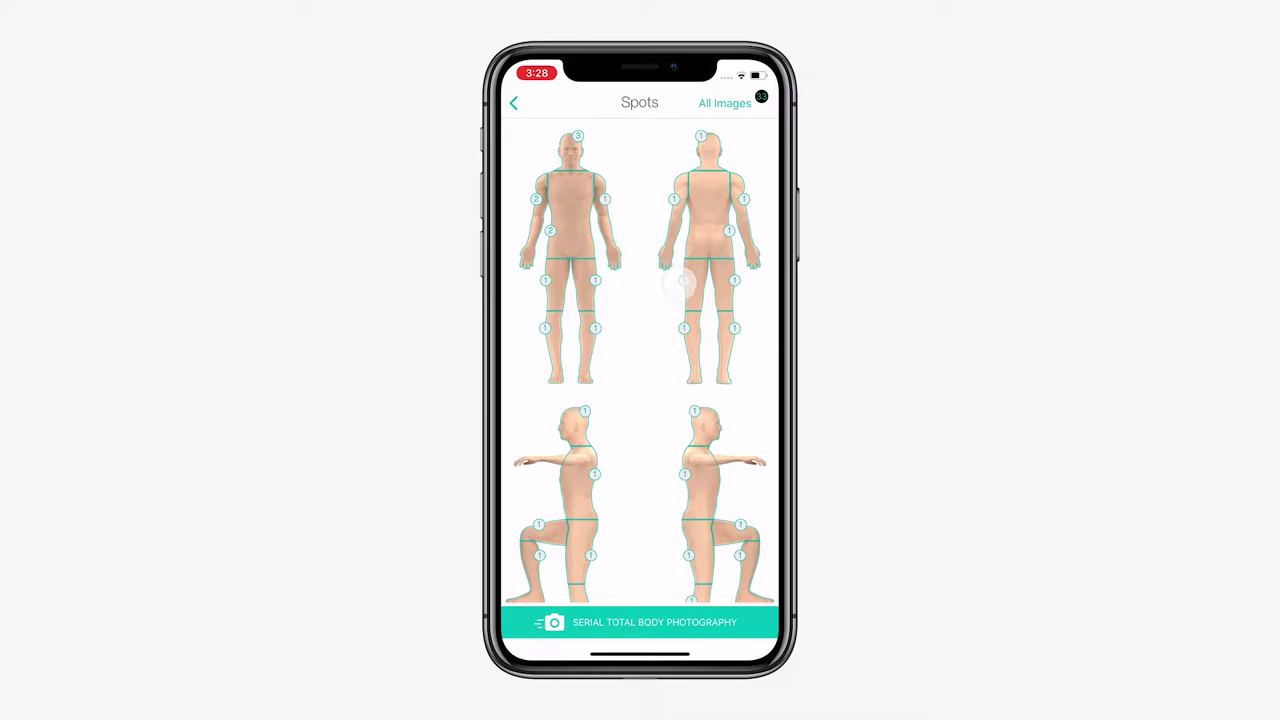
Step: Open the Jul 8, 2020 back photo and show its detected lesions
click(712, 210)
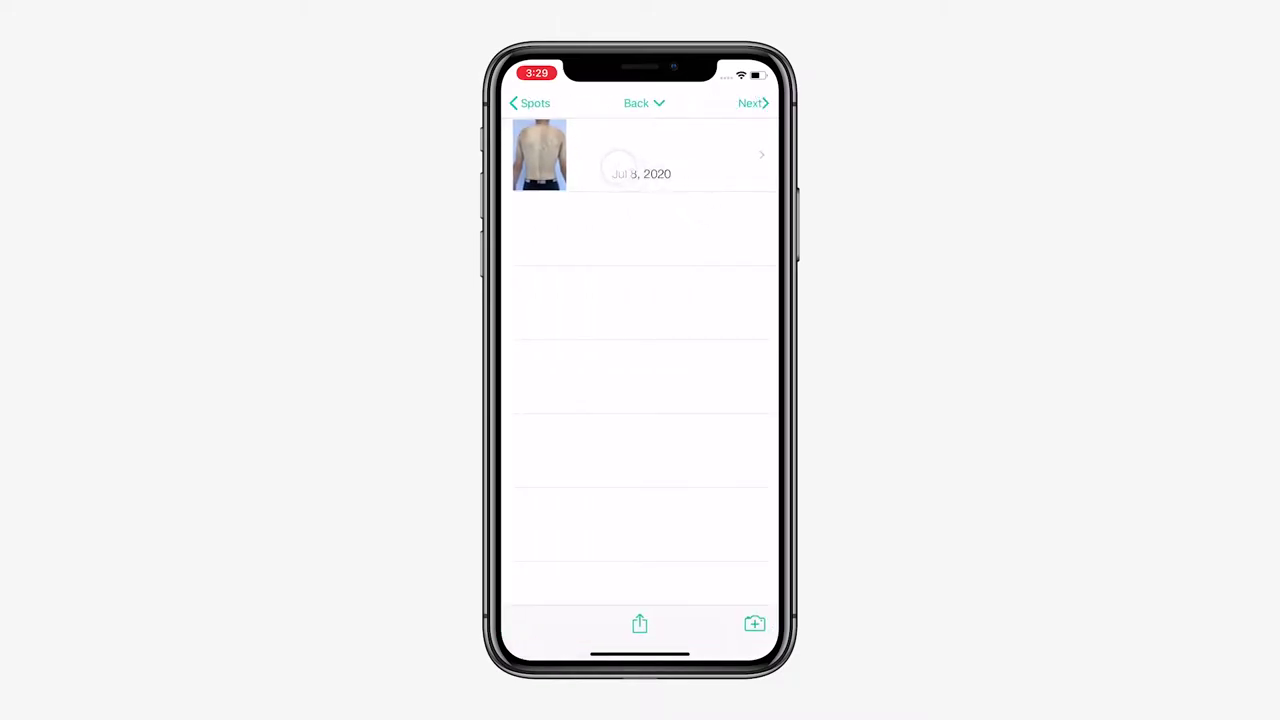
click(570, 150)
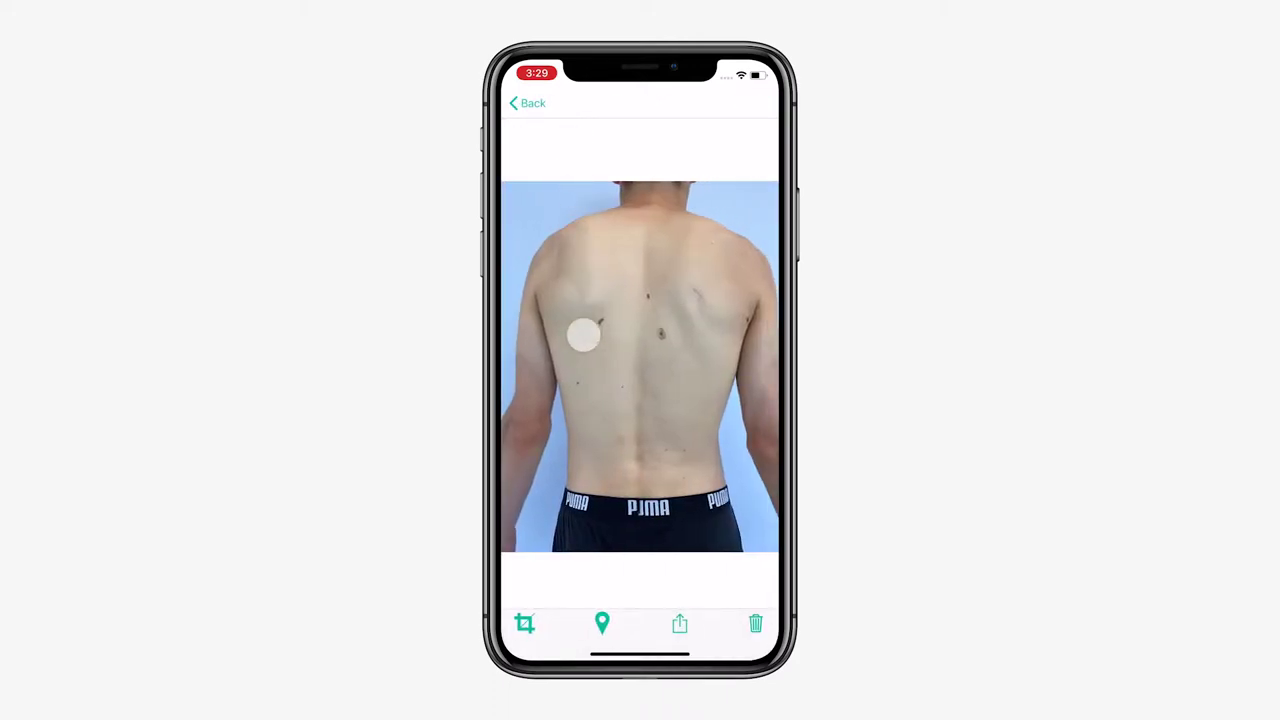
click(602, 622)
click(666, 367)
Step: Select the back lesion of concern, capture its dermoscopic image, and place it on the body map
drag(629, 320, 577, 246)
click(647, 332)
click(752, 103)
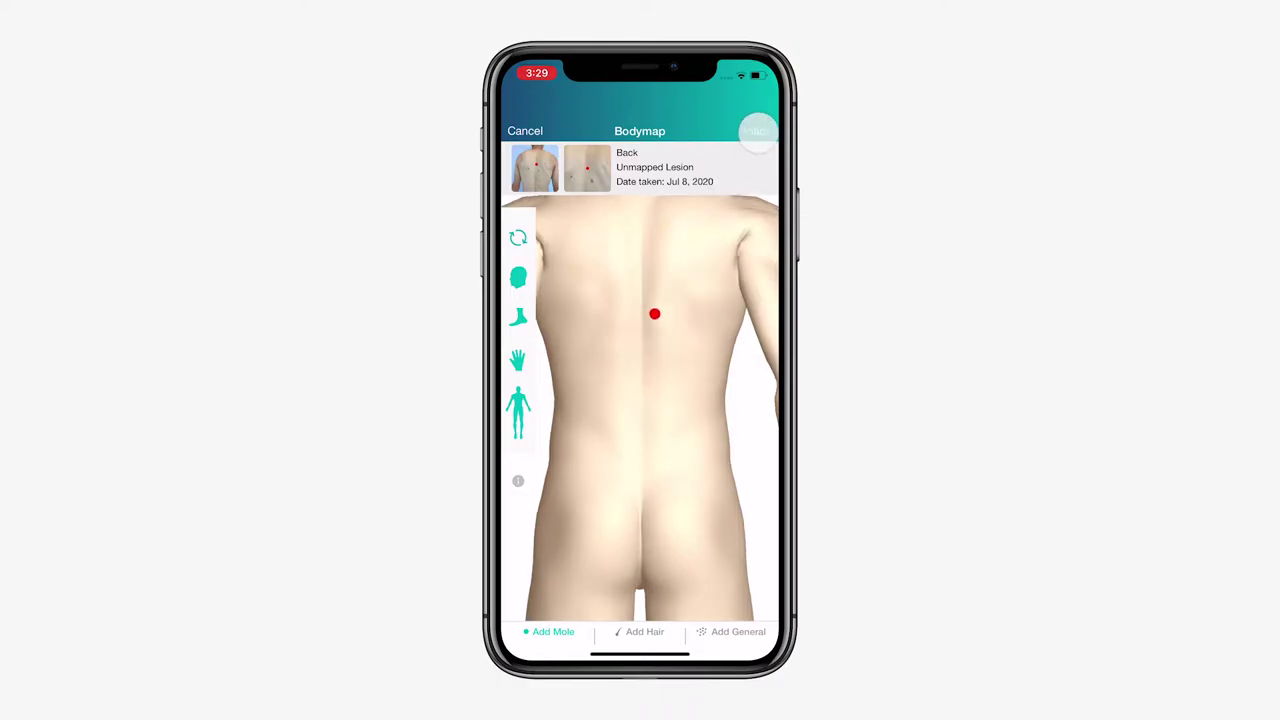
click(756, 131)
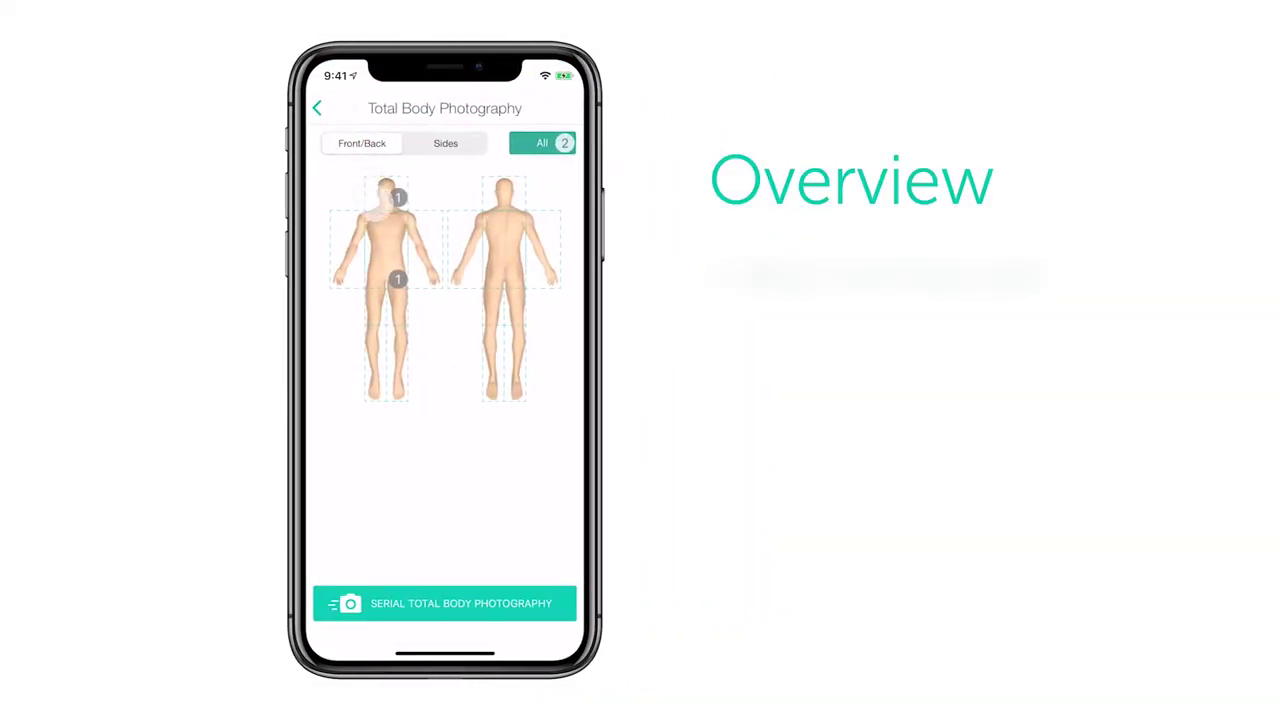
Step: Detect lesions on the May 27, 2020 torso photo, select one and rotate the 3D body to the torso
click(388, 239)
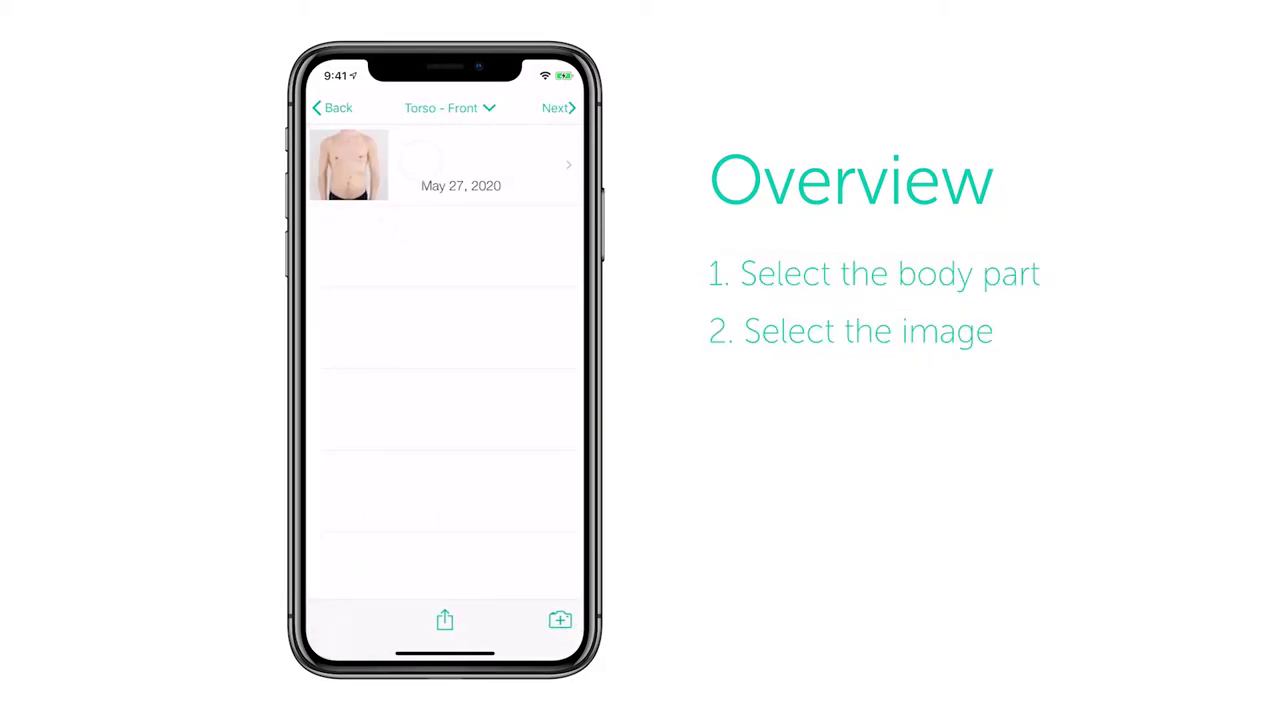
click(420, 160)
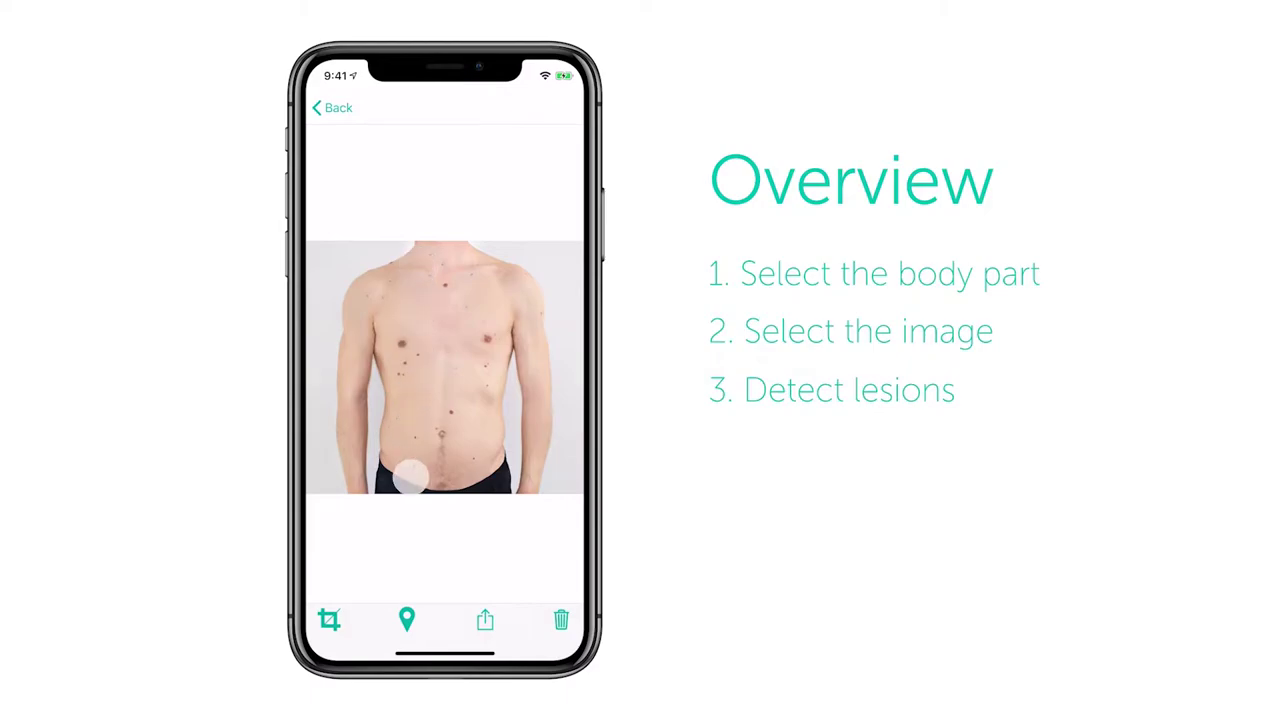
click(407, 620)
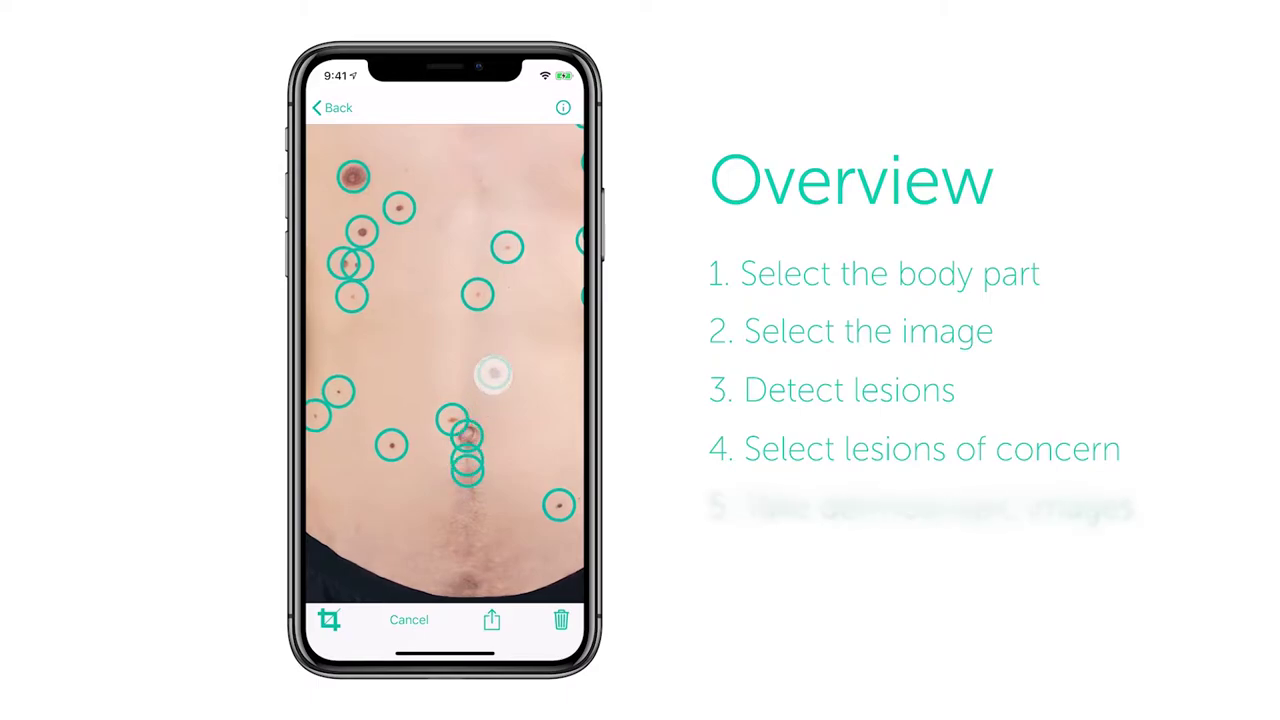
click(493, 373)
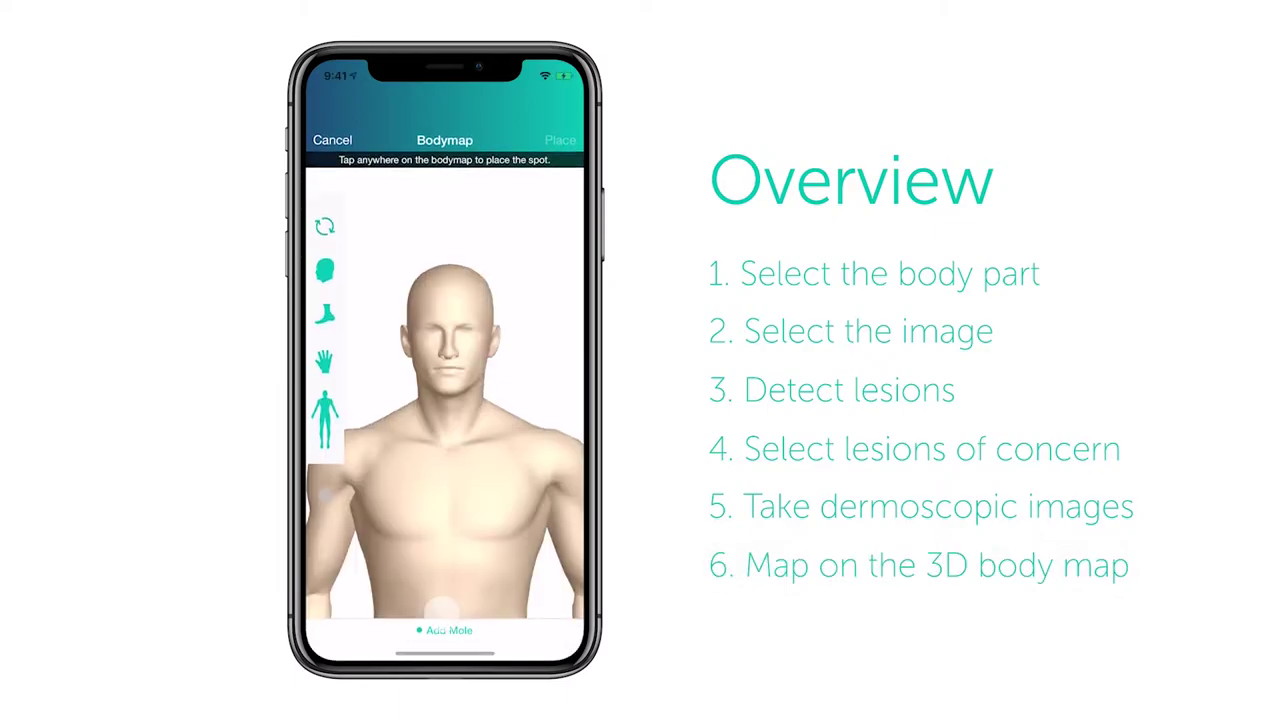
drag(446, 597, 455, 372)
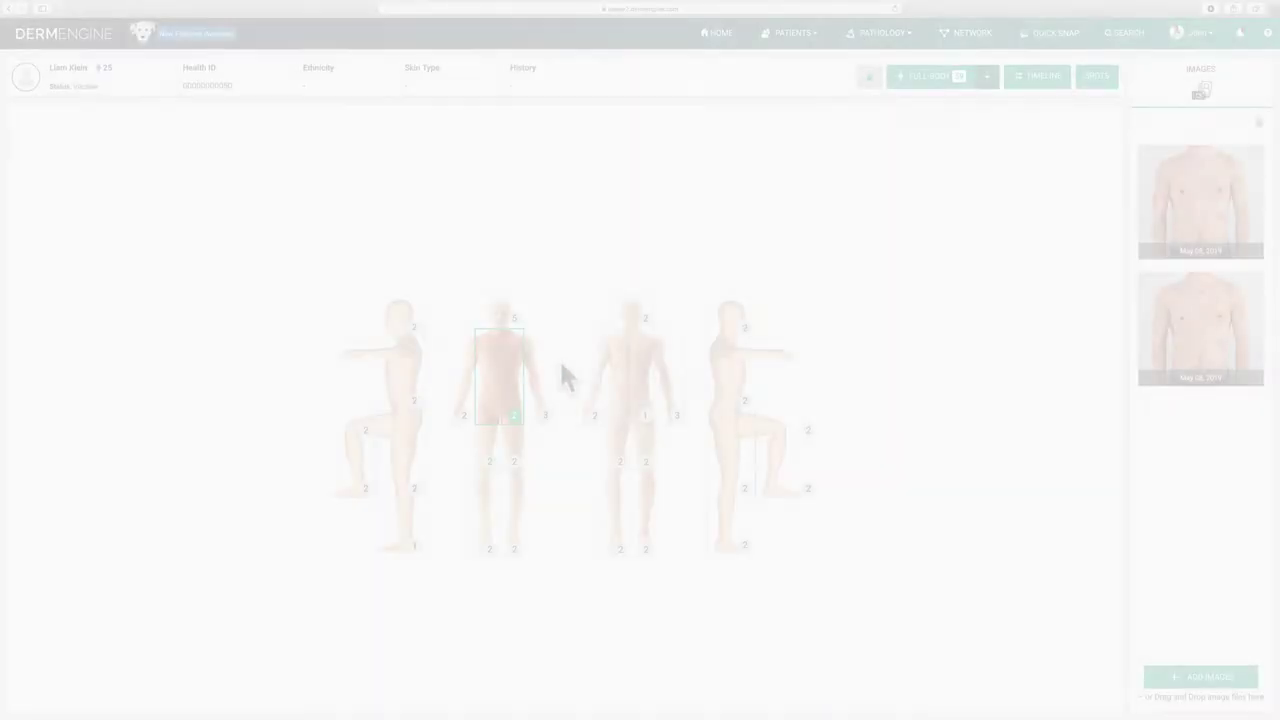
Step: Upload the image male_torso 2.jpg through the add-images dialog
click(1232, 683)
click(766, 251)
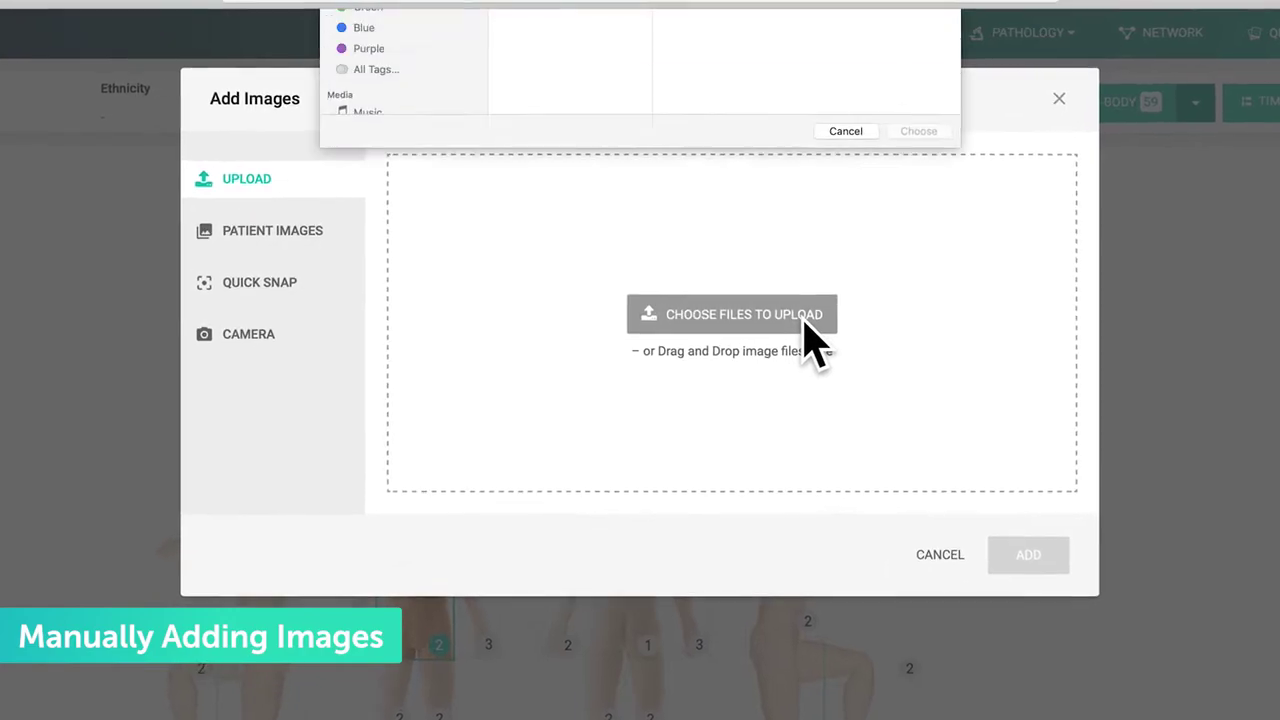
click(604, 98)
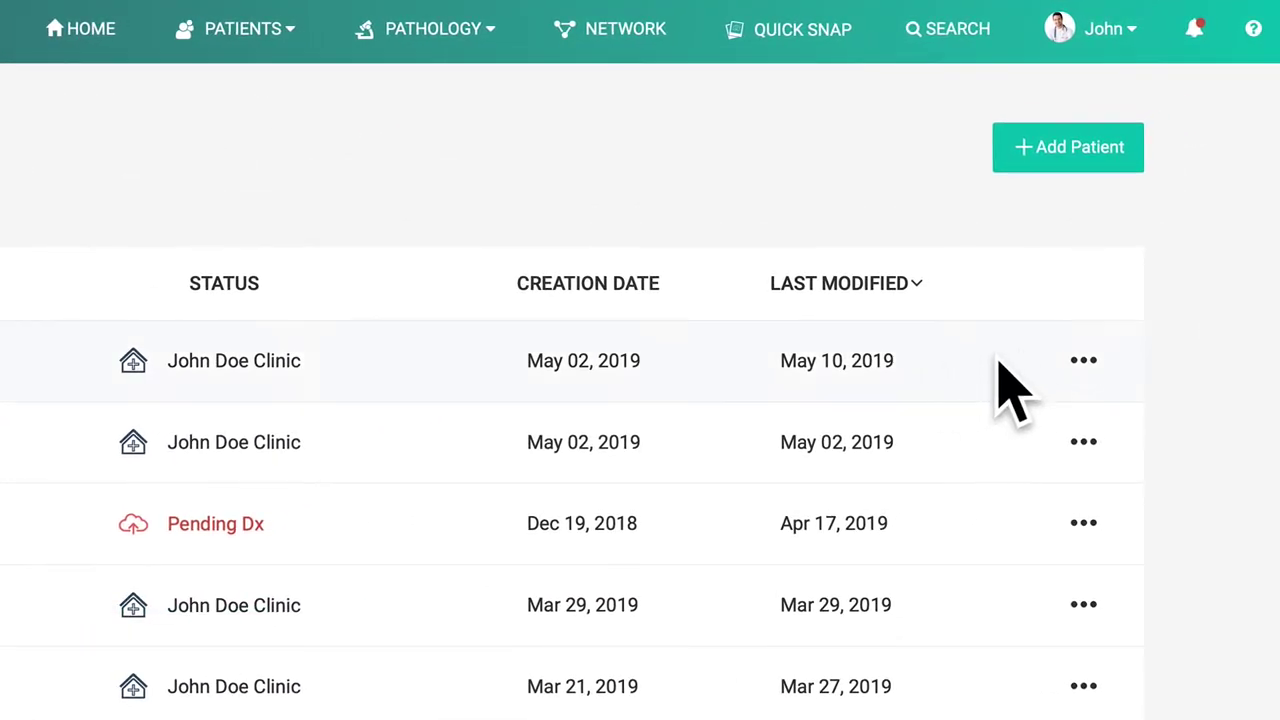
Step: Open the first patient's TBP images for the head region and view the first face photo
click(1080, 362)
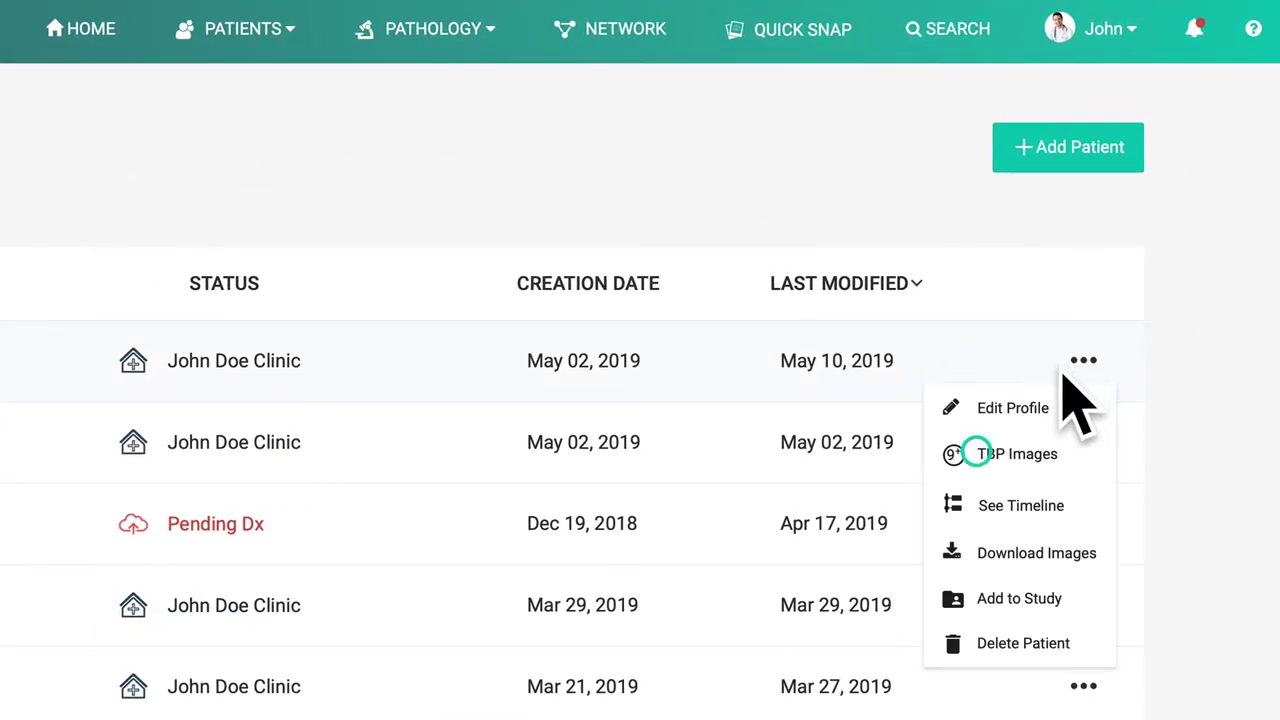
click(1075, 458)
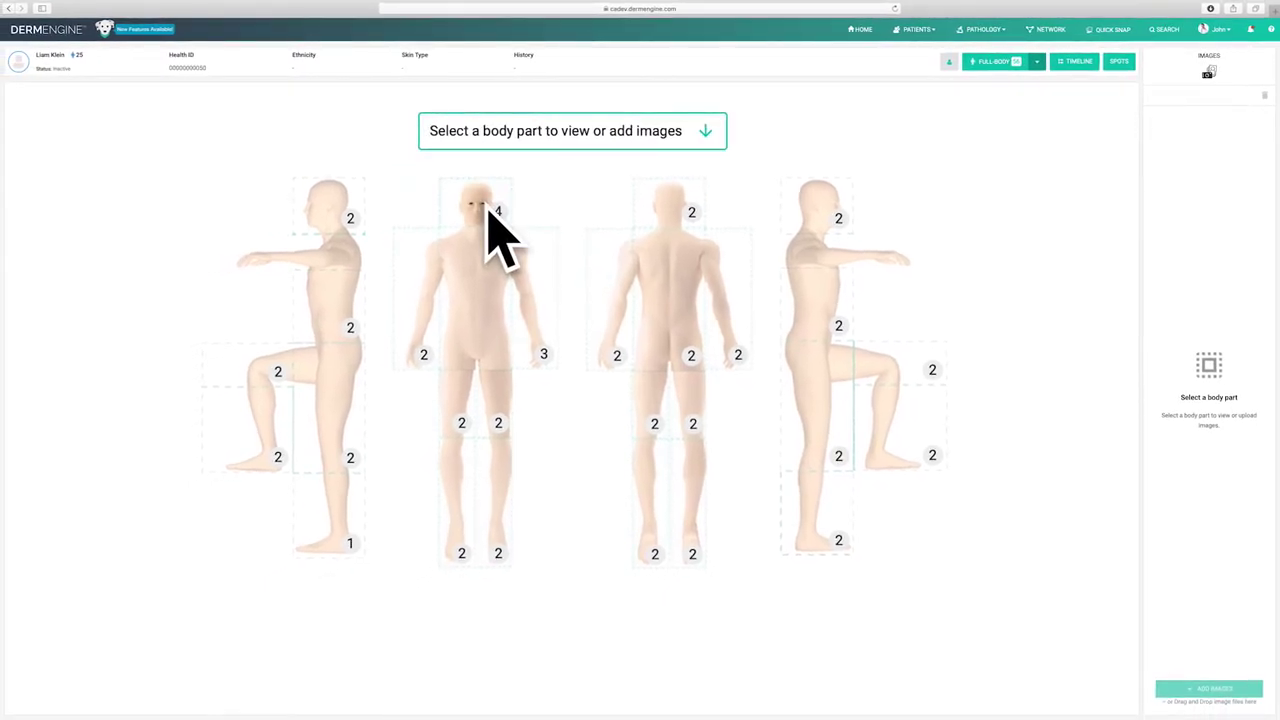
click(486, 210)
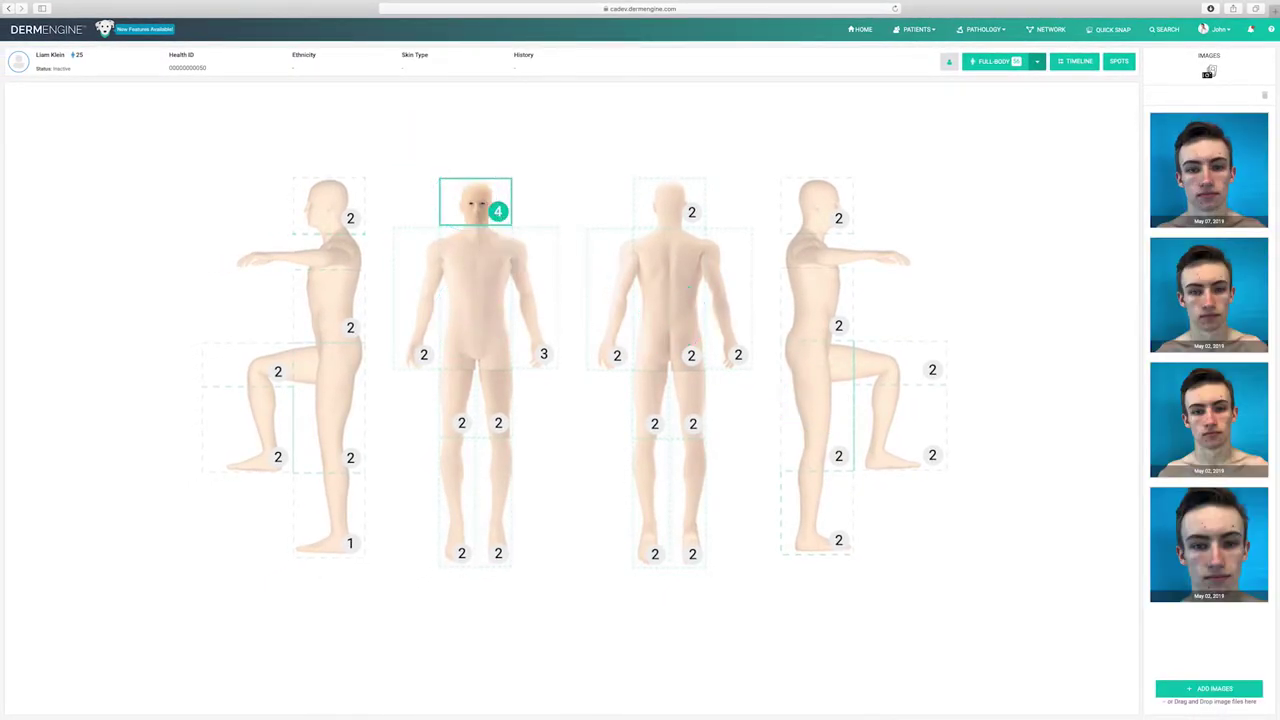
click(1207, 200)
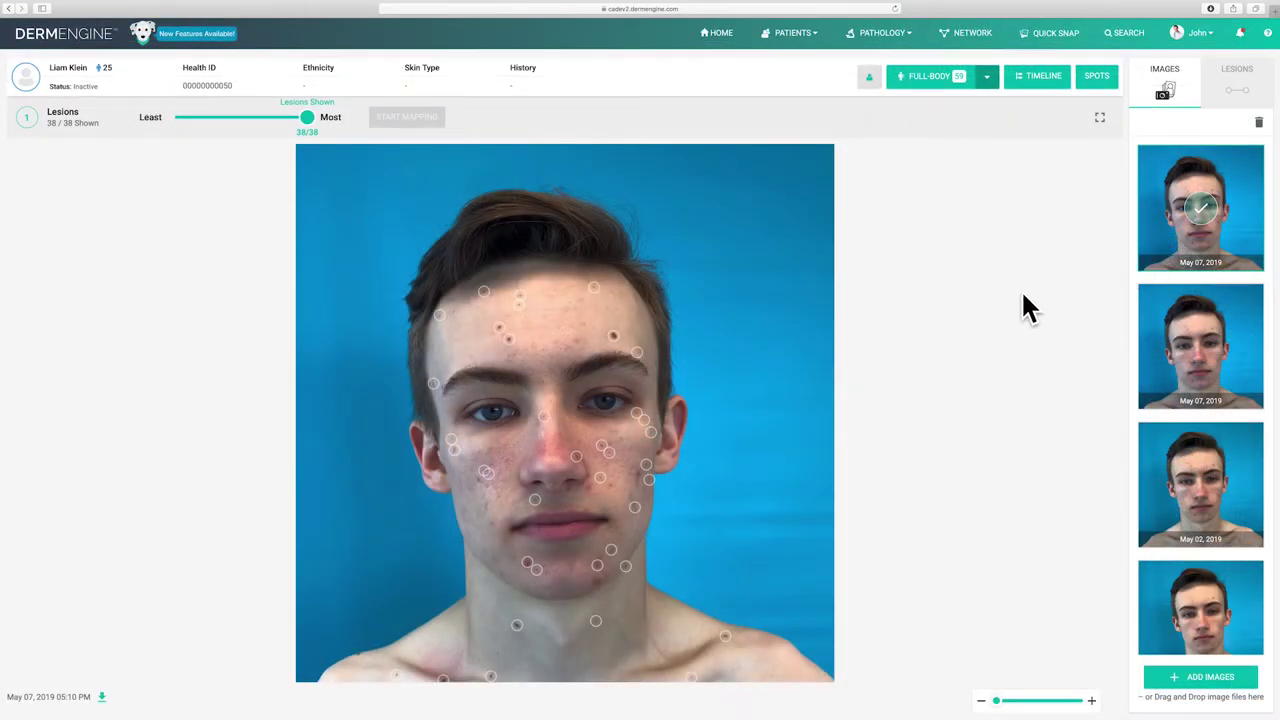
Step: Select the forehead lesions on the face photo, close the preview, and start mapping
click(484, 291)
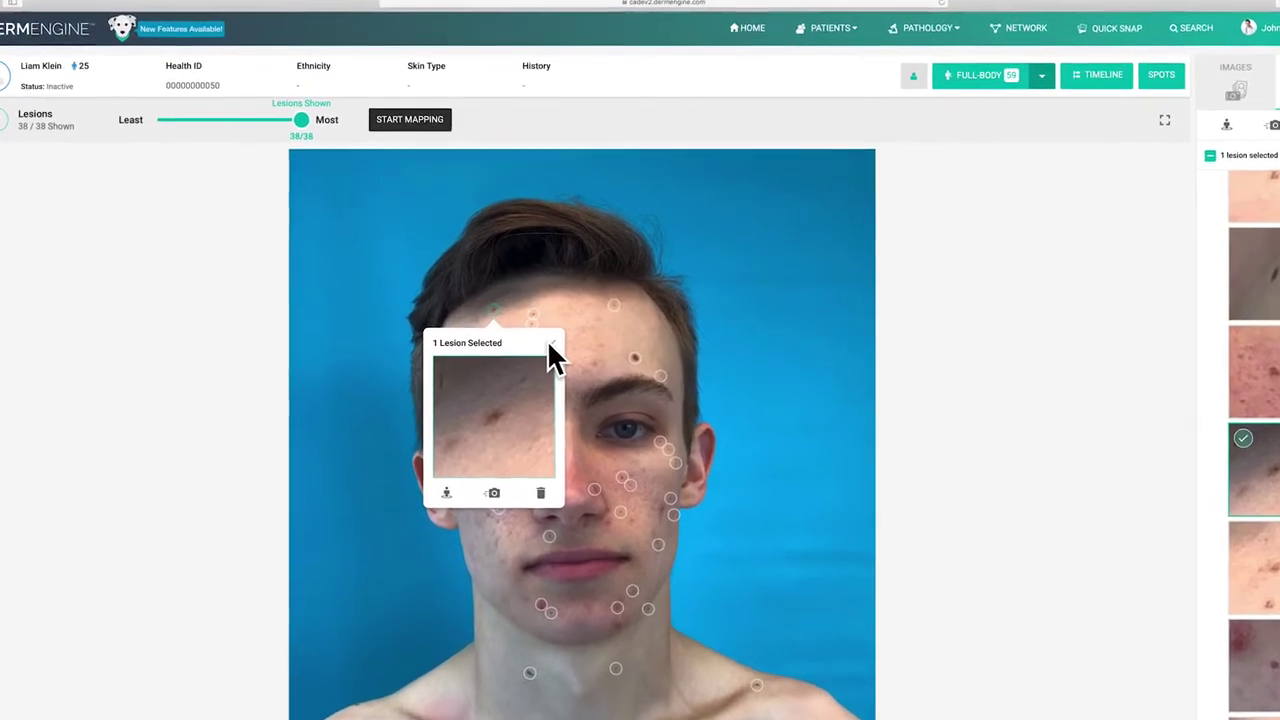
click(549, 344)
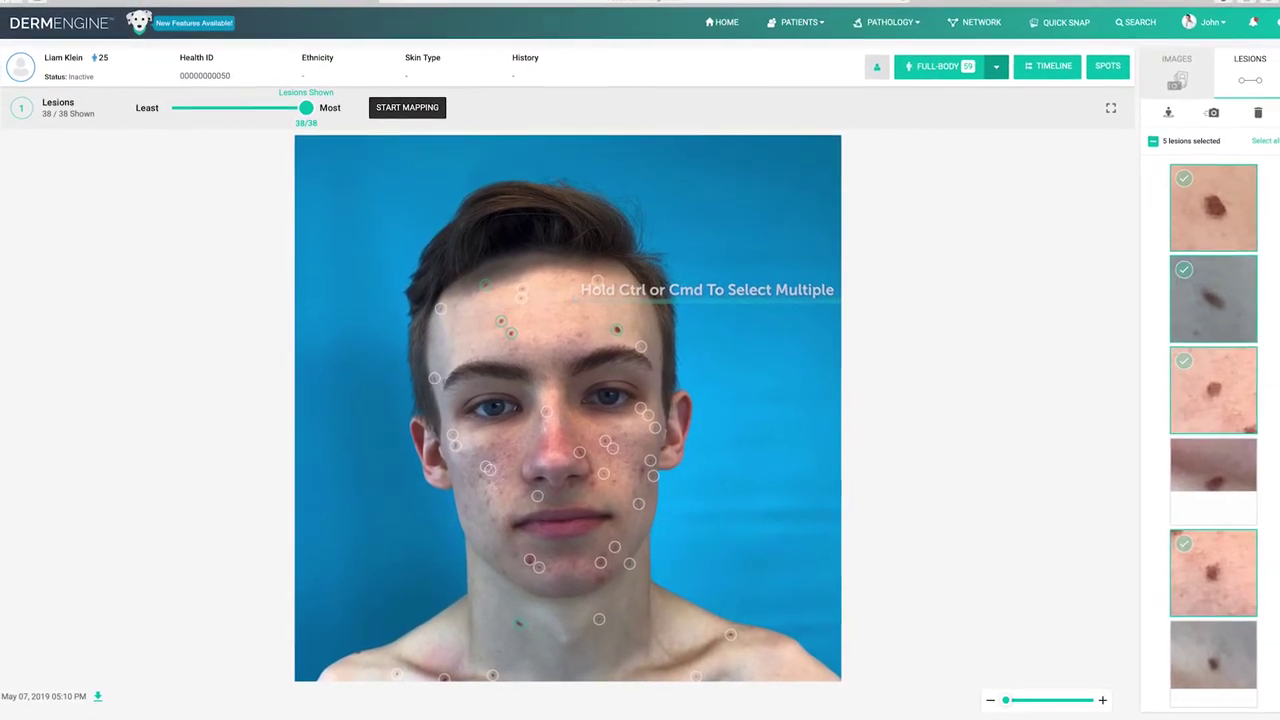
click(407, 112)
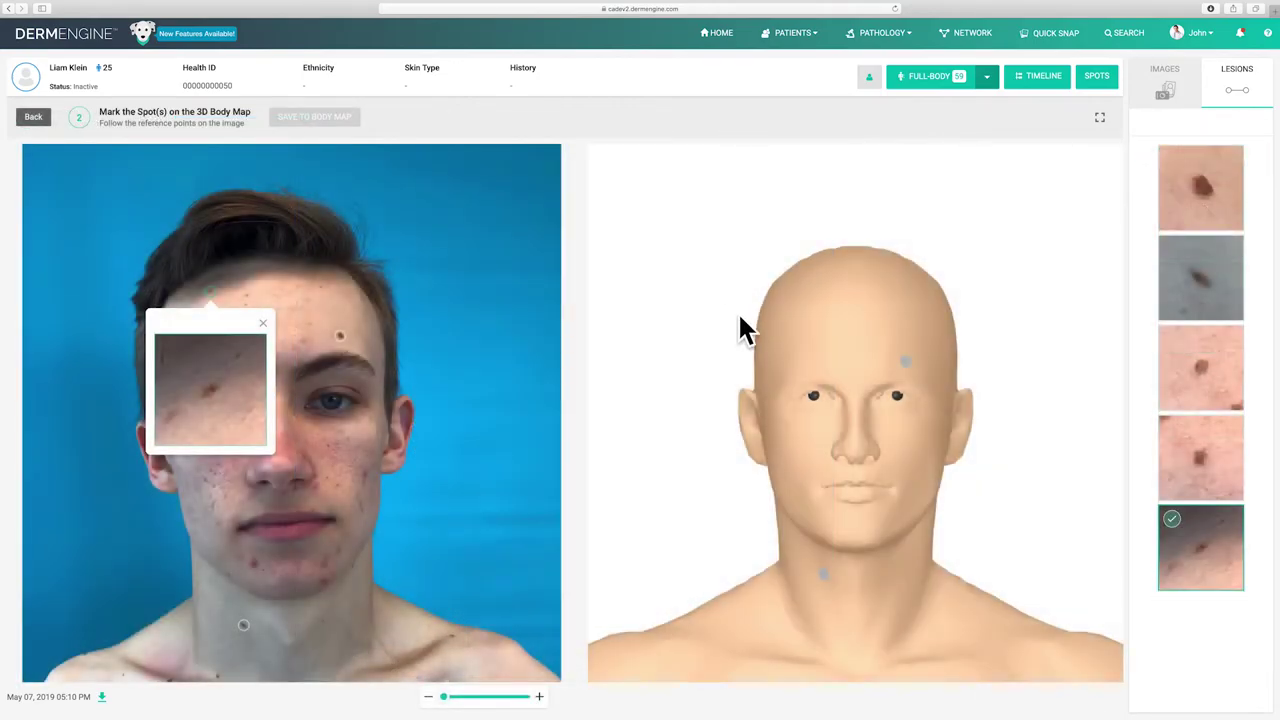
Step: Place each face lesion on the 3D forehead, save them to the body map, and choose the back torso
click(808, 326)
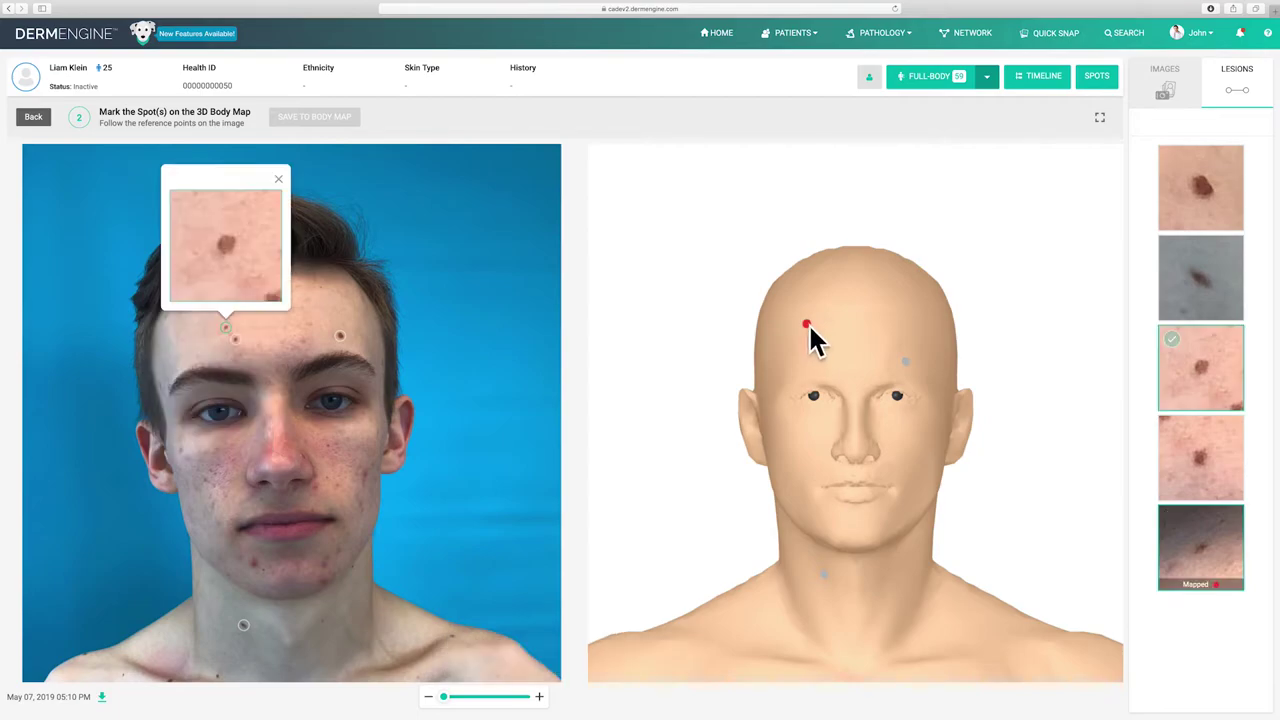
click(825, 351)
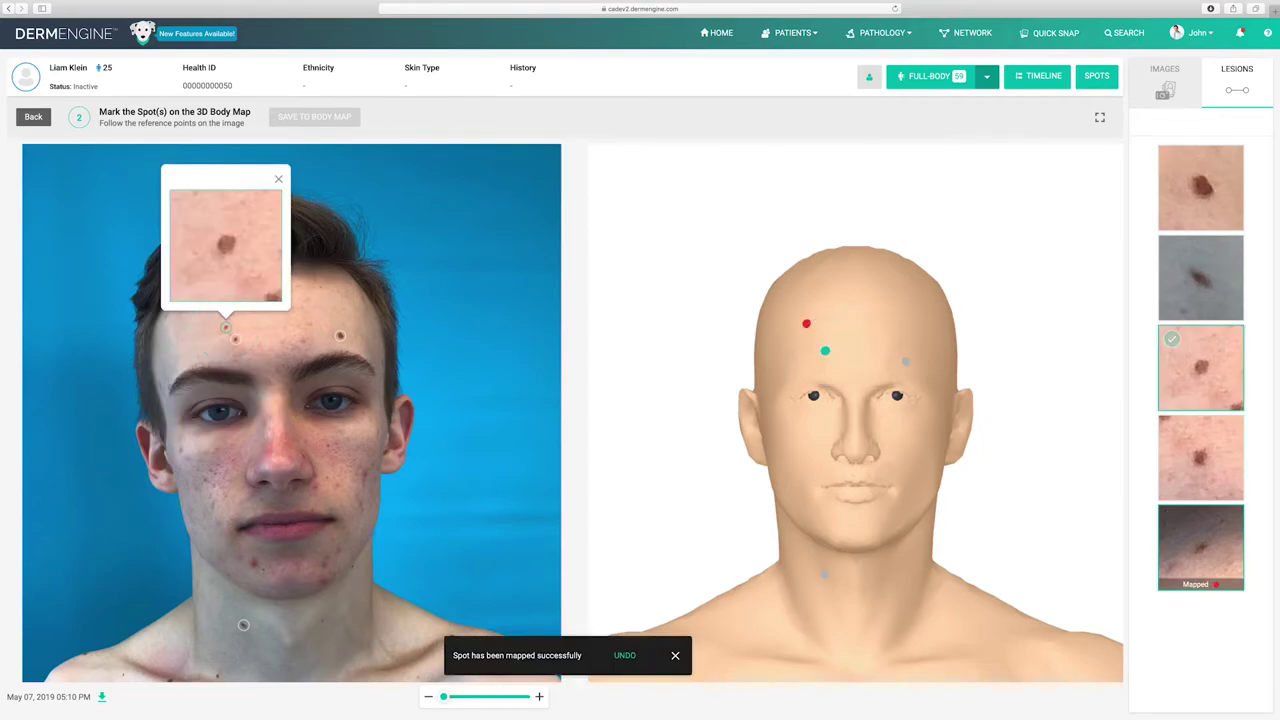
click(832, 358)
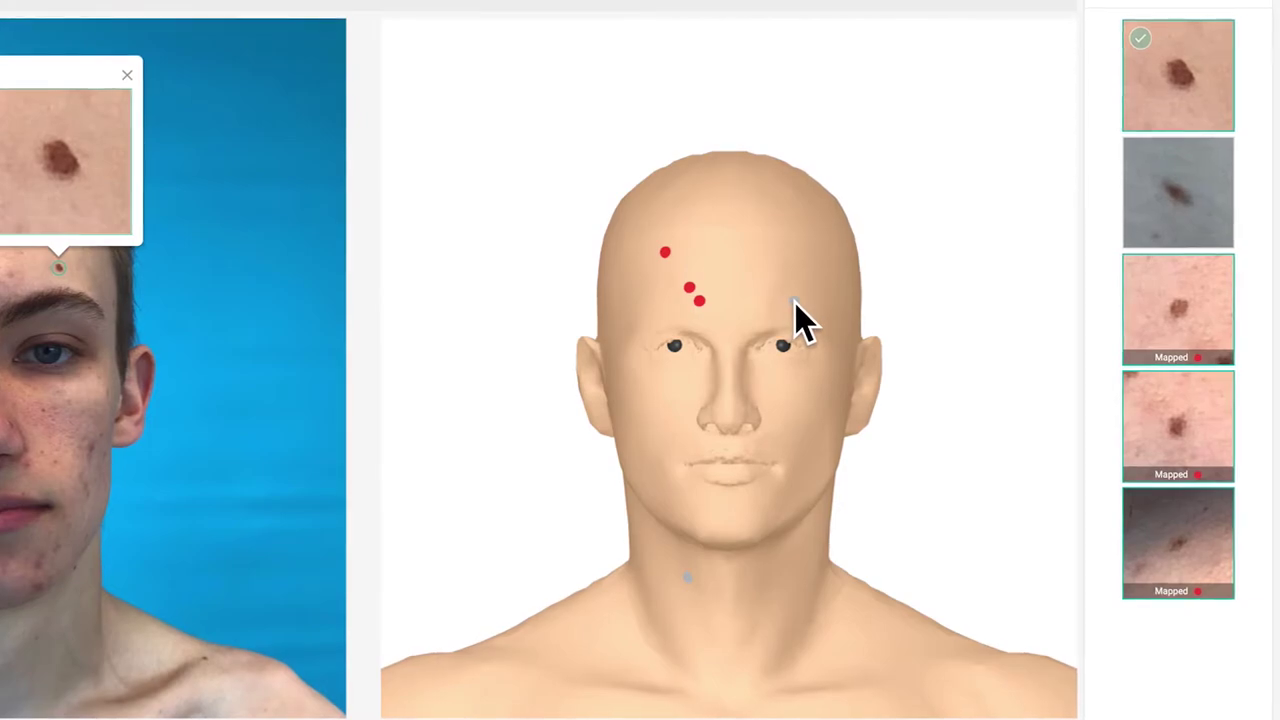
click(794, 303)
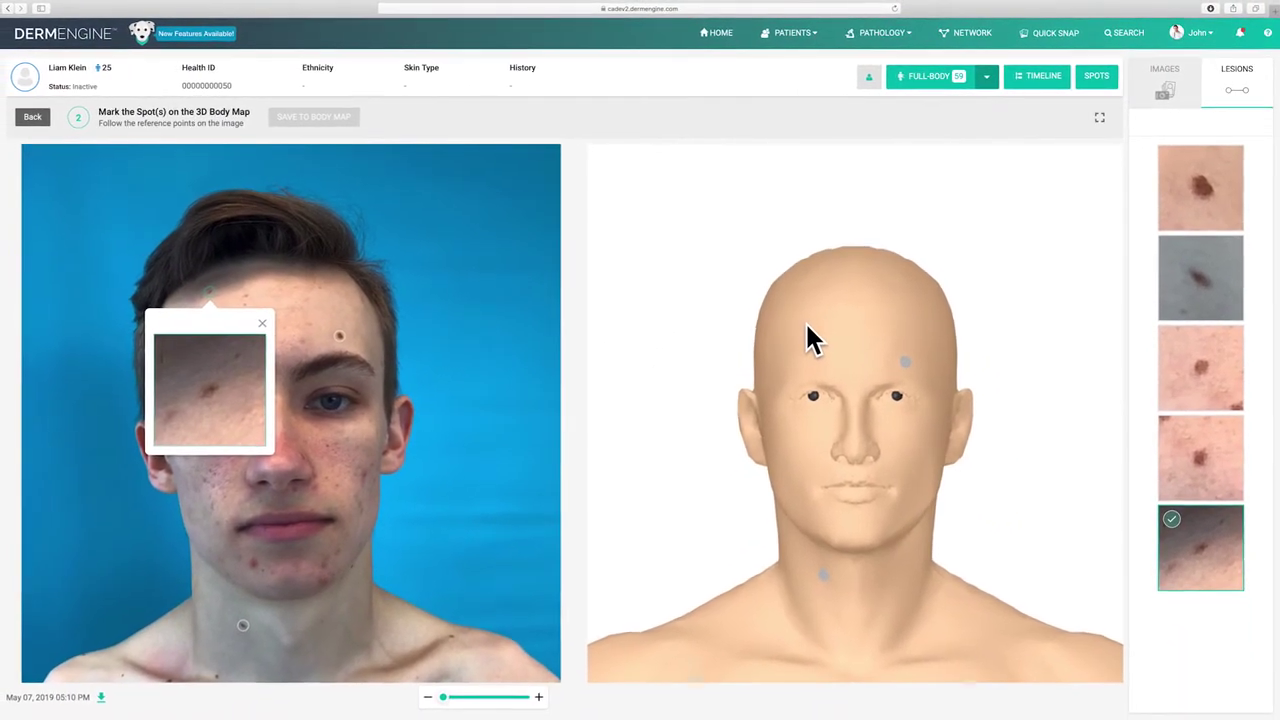
click(807, 324)
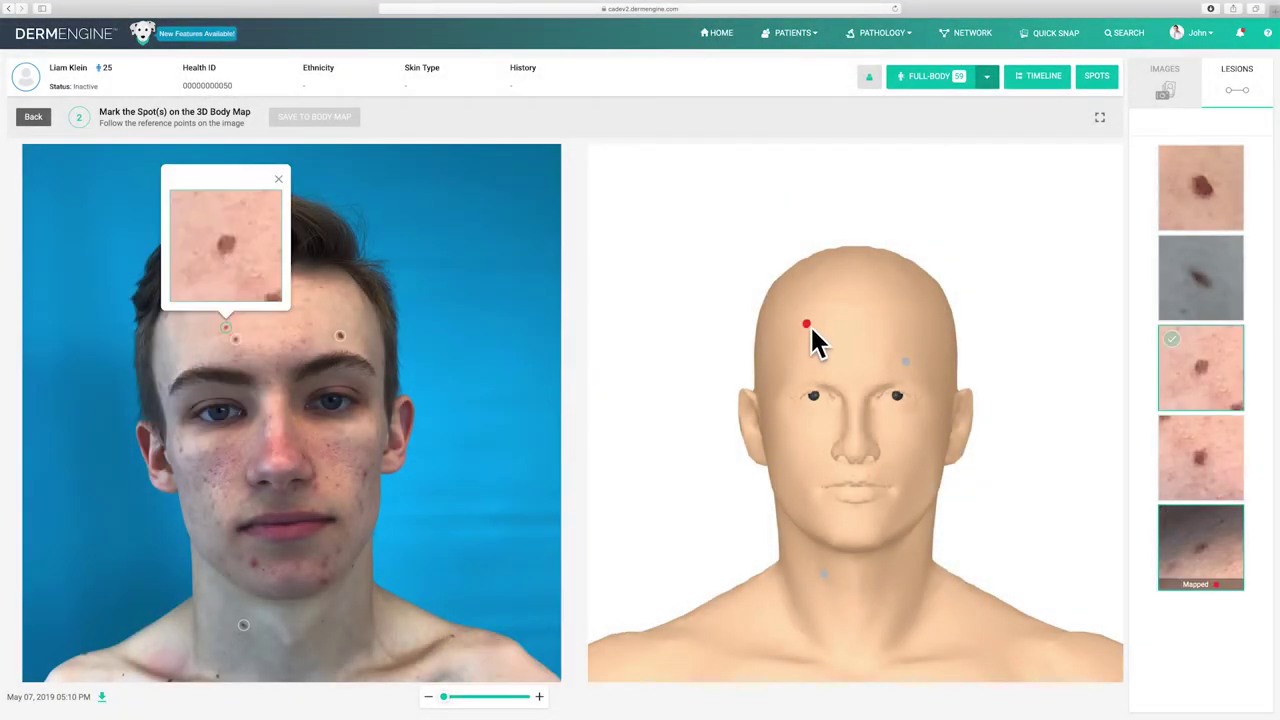
click(825, 349)
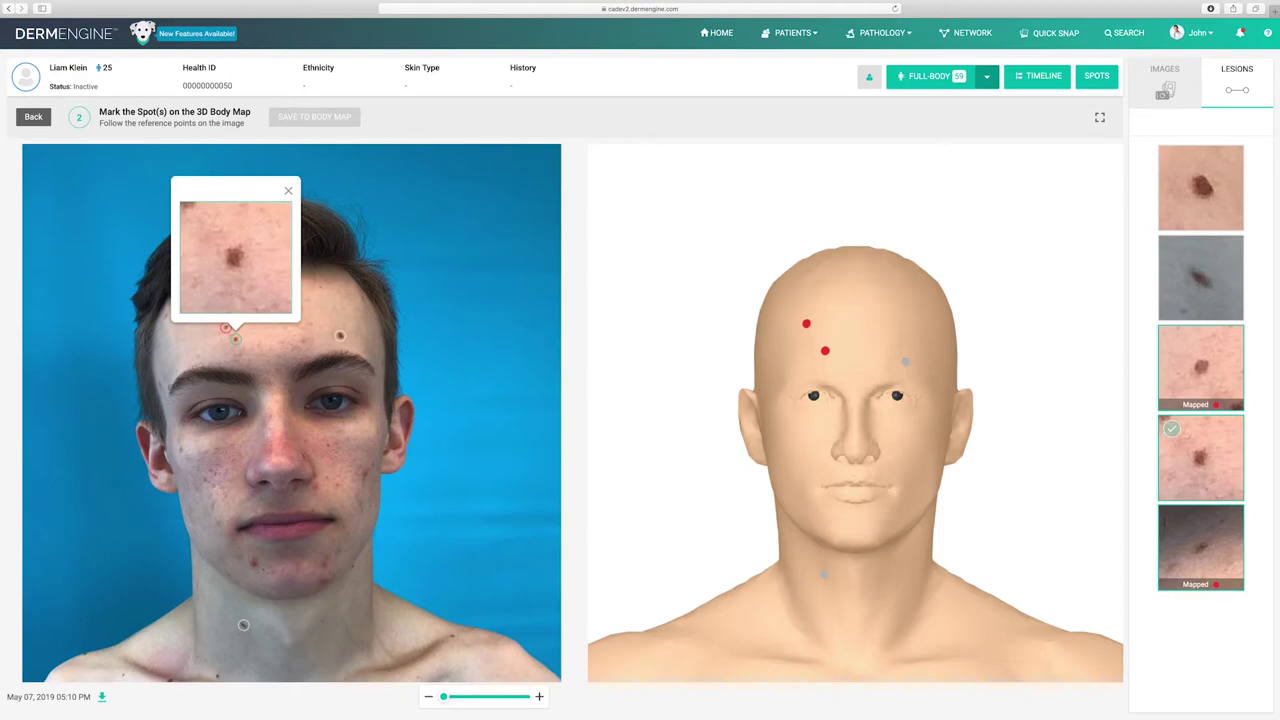
click(832, 361)
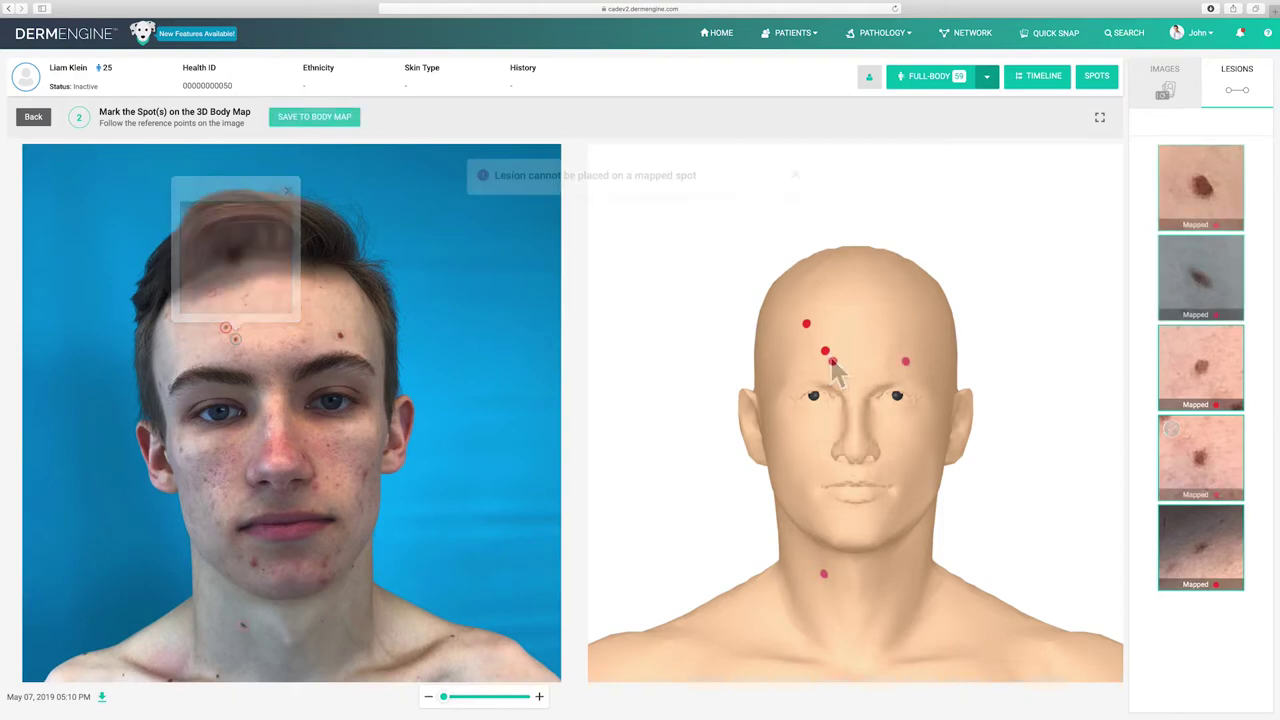
click(341, 117)
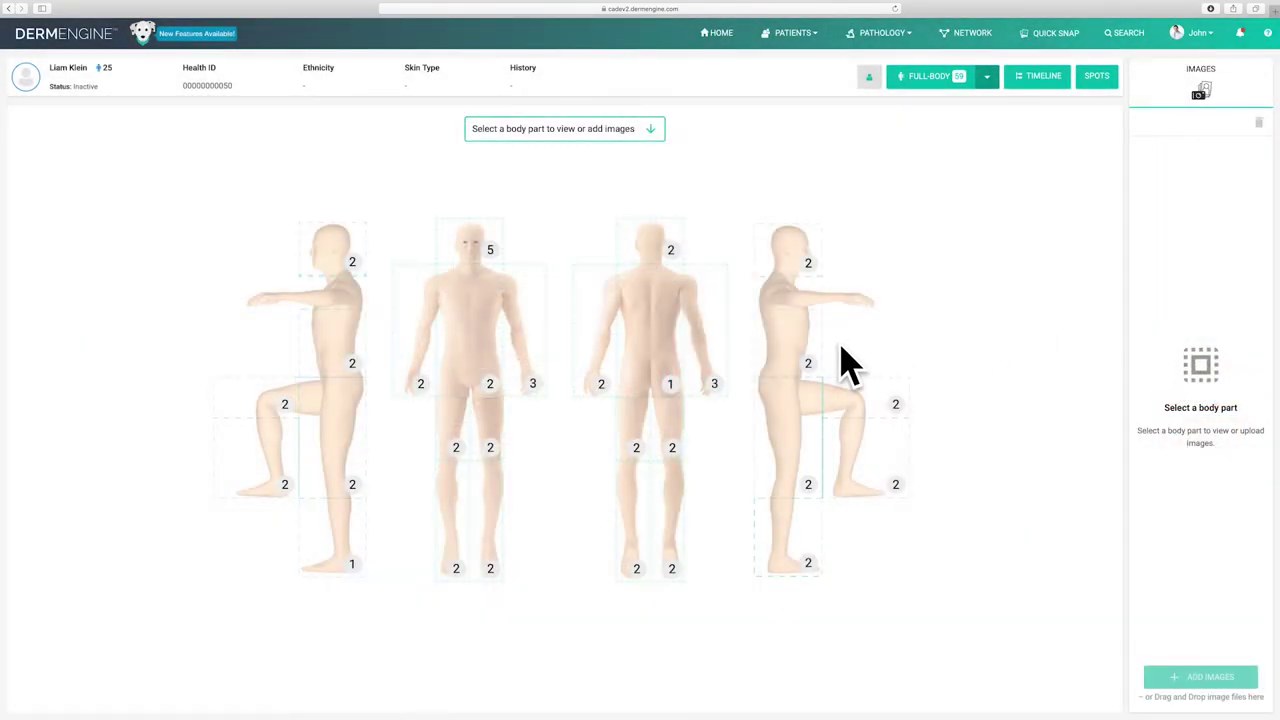
click(690, 348)
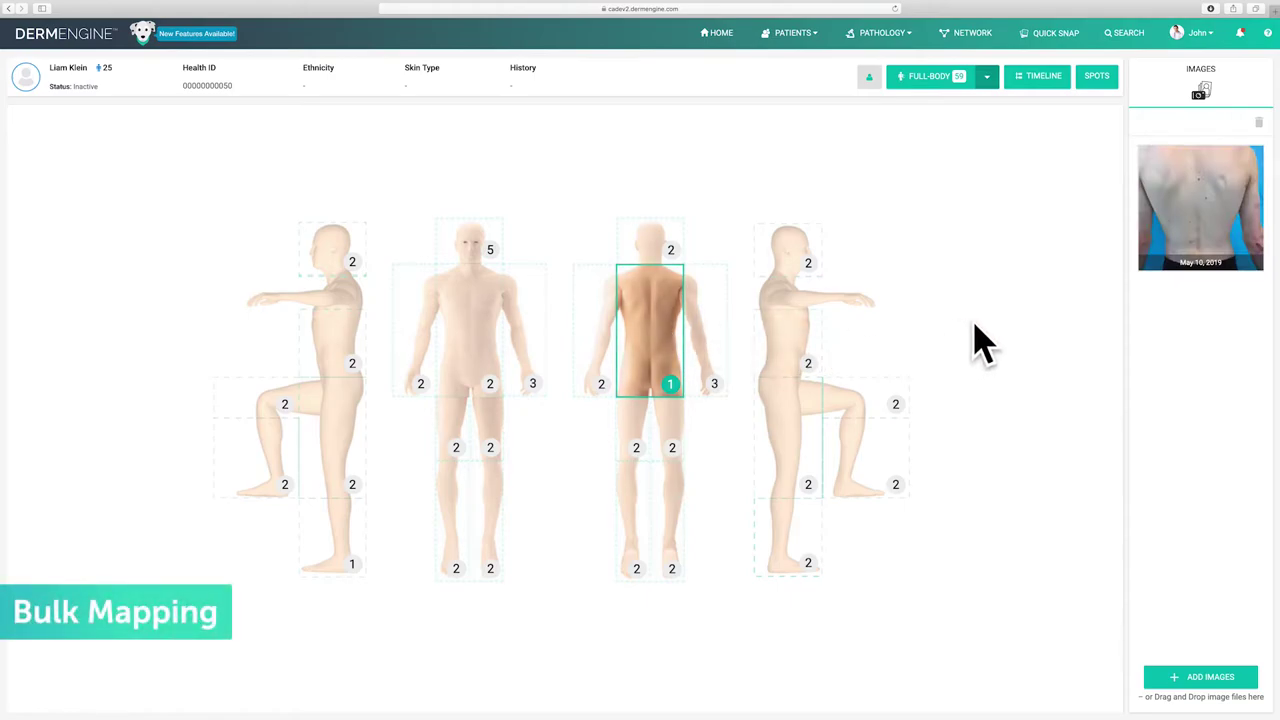
Step: Open the May 06, 2019 back photo and narrow its detected lesions with the Lesions slider
click(1196, 225)
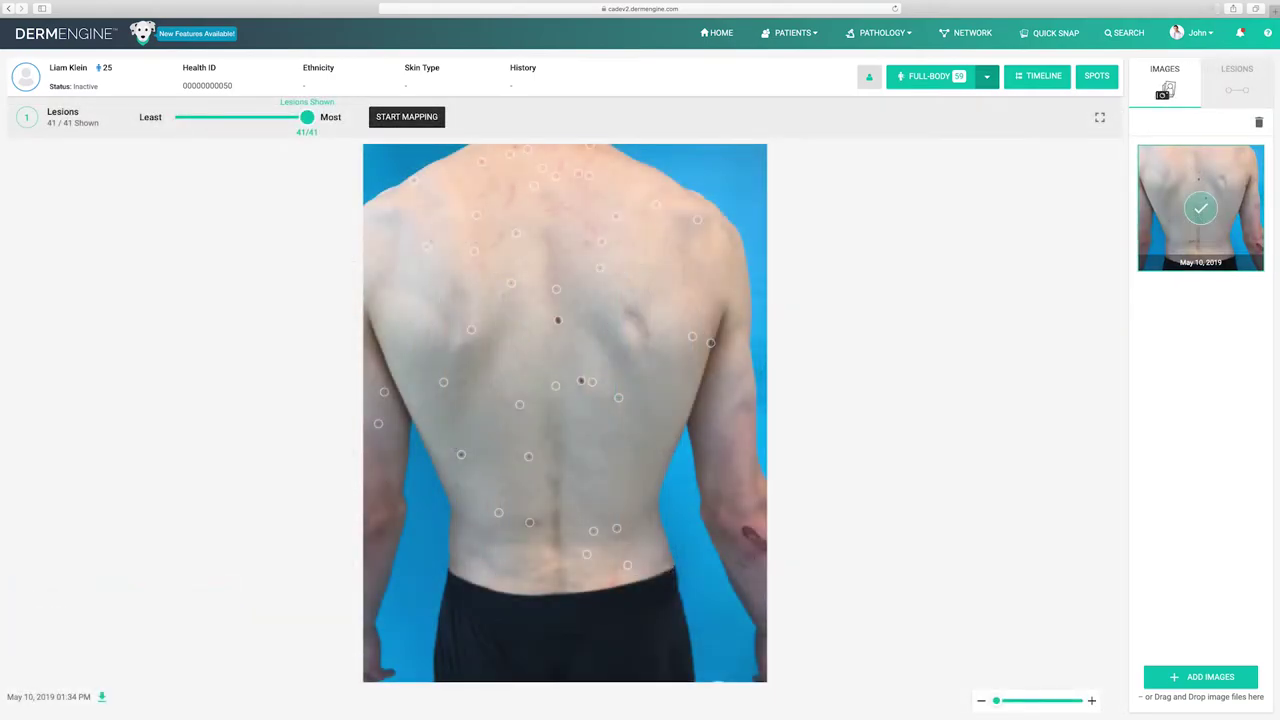
click(1234, 92)
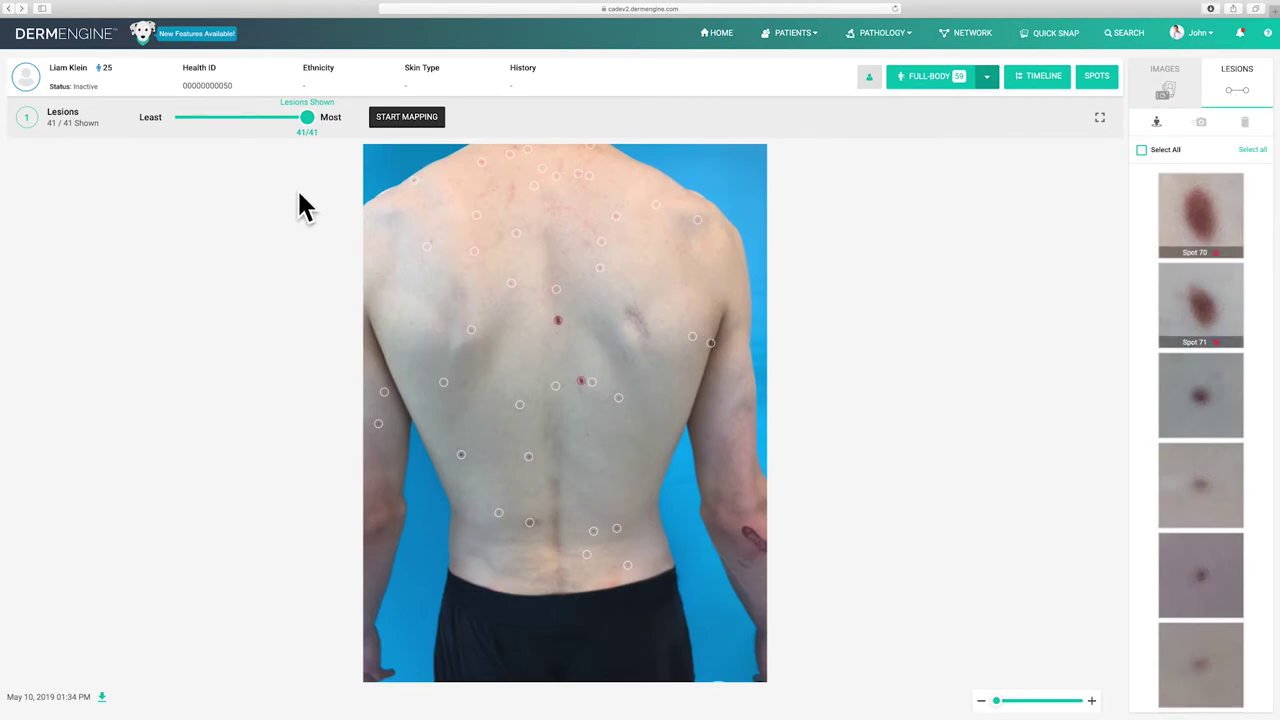
mouse_move(300, 117)
mouse_down()
mouse_move(201, 117)
mouse_move(307, 117)
mouse_up()
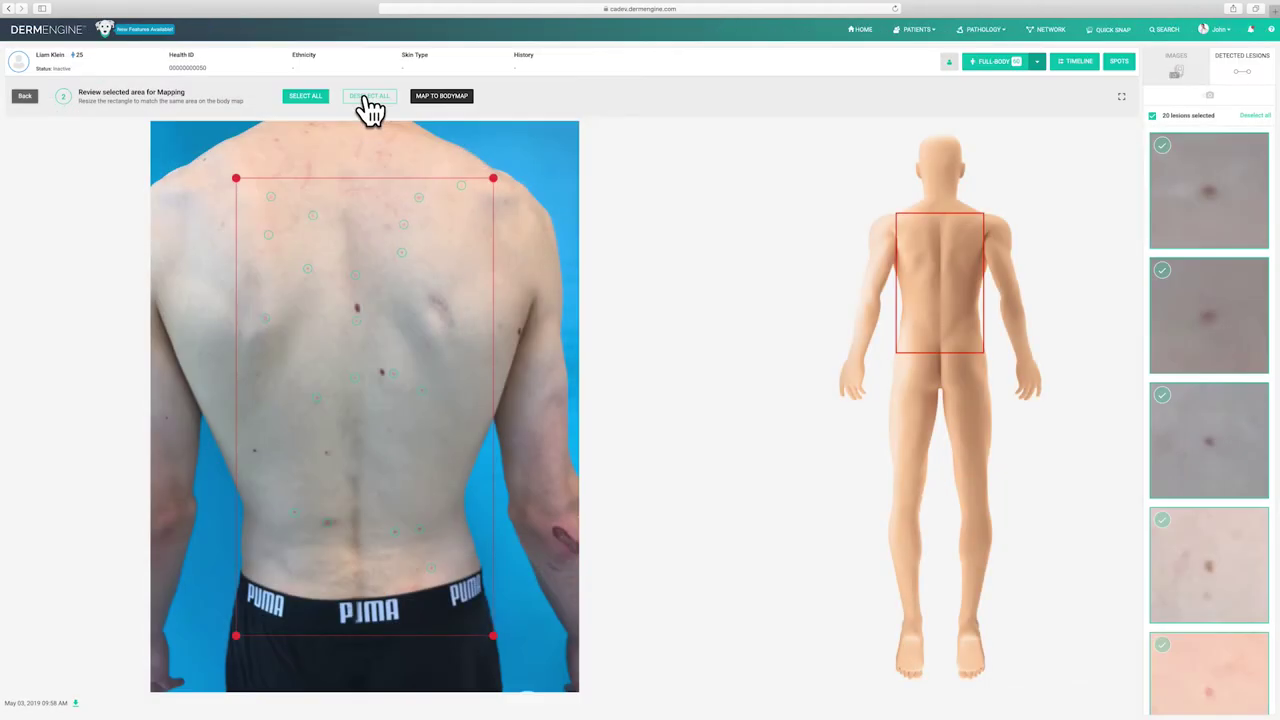
Step: Fit the mapping area over the back above the waistband, then map and submit the lesions
drag(235, 180, 203, 150)
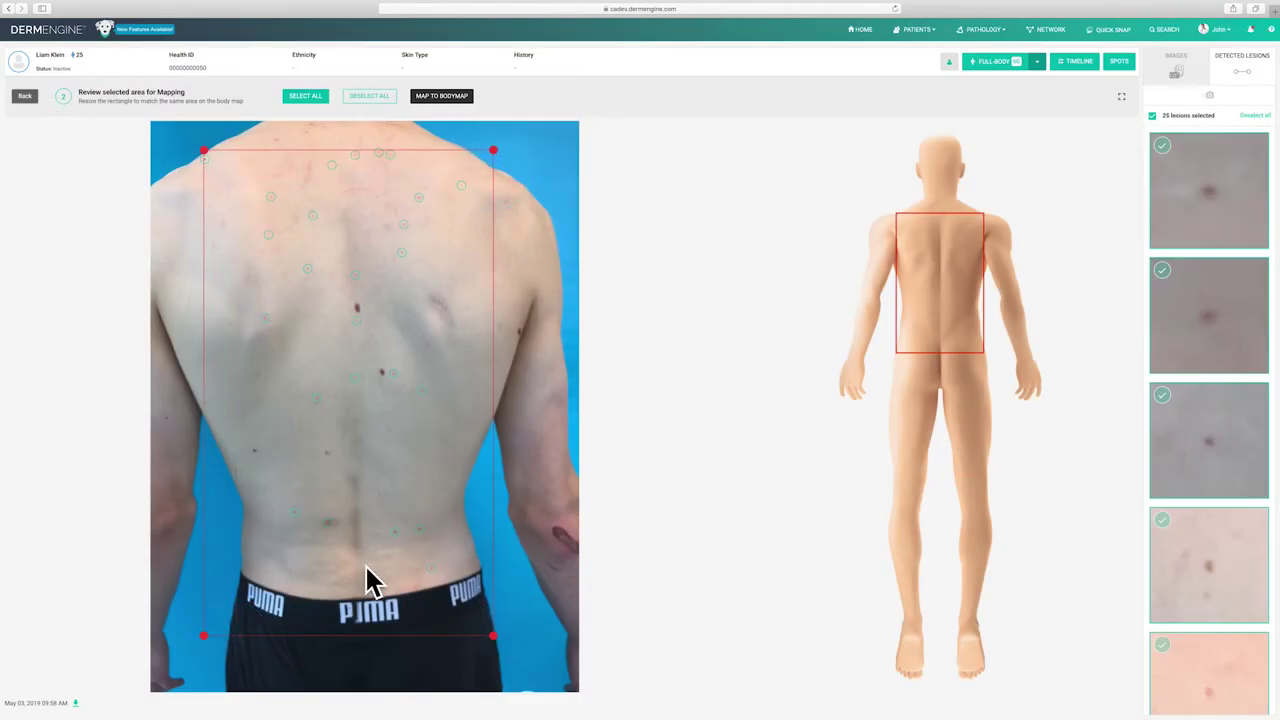
drag(494, 636, 498, 566)
click(441, 96)
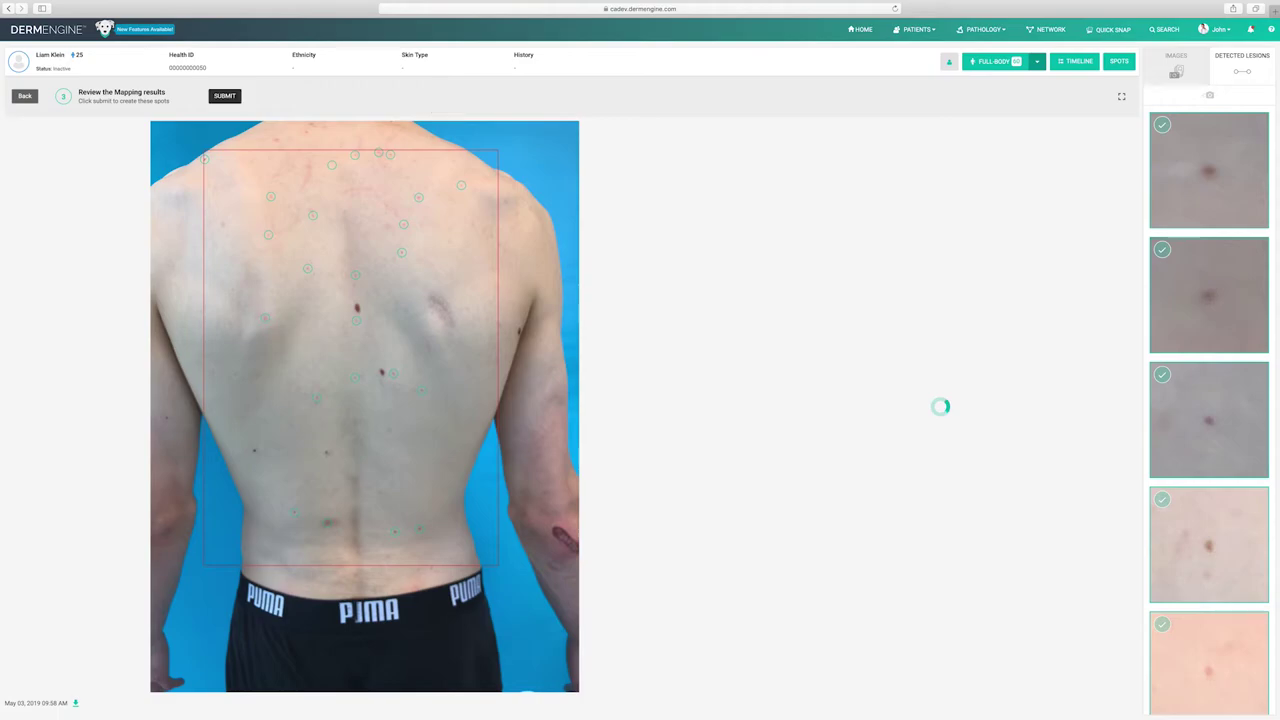
click(226, 97)
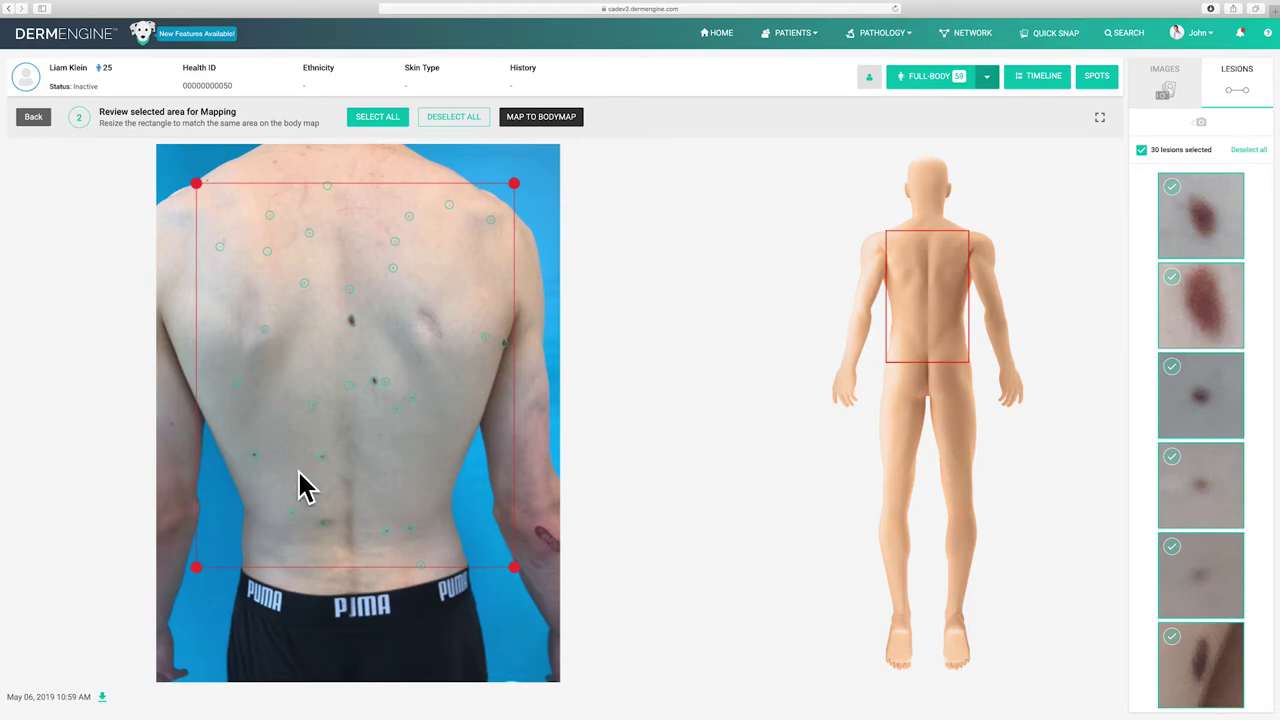
Step: Map only two back lesions to the body map as Spot 104 and Spot 105
click(351, 321)
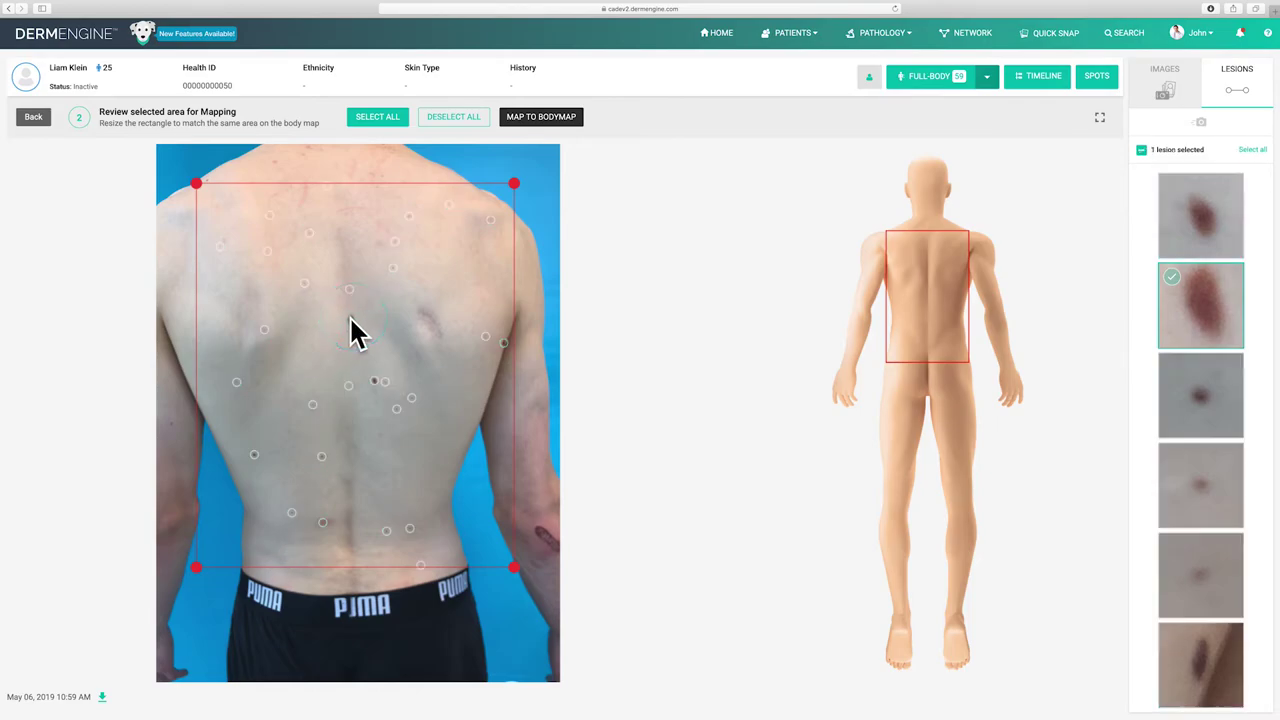
click(375, 380)
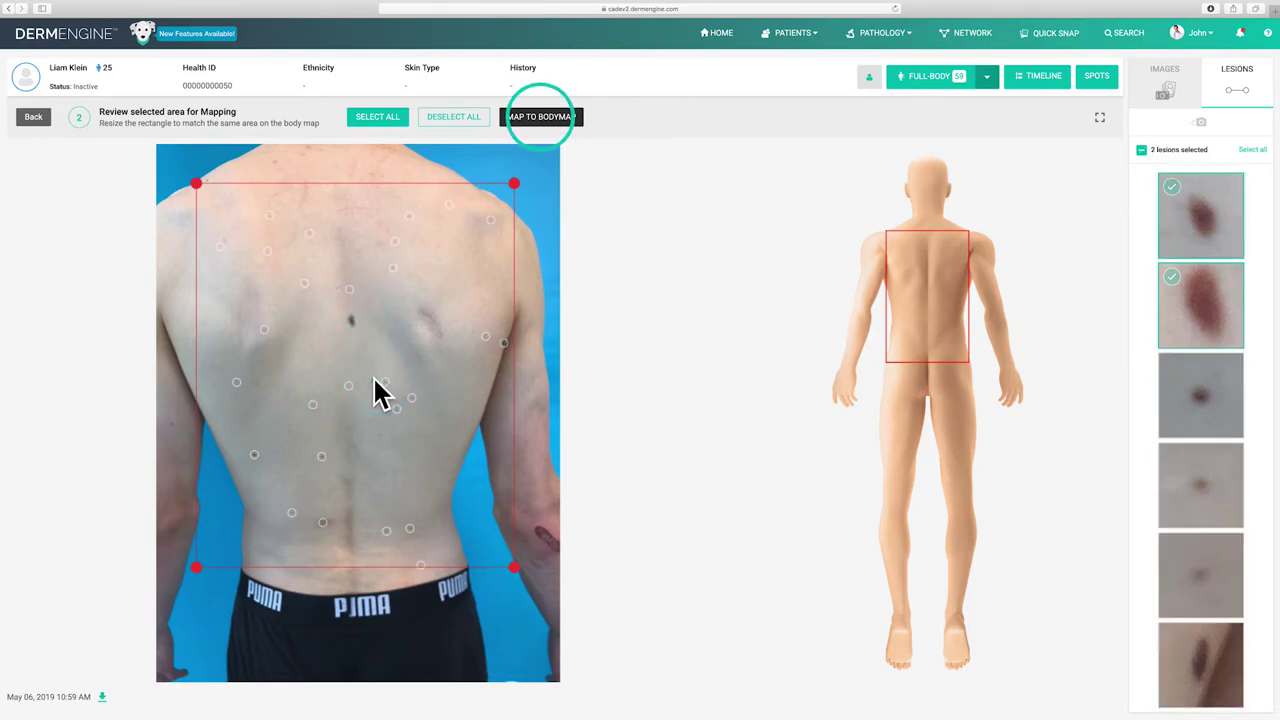
click(546, 122)
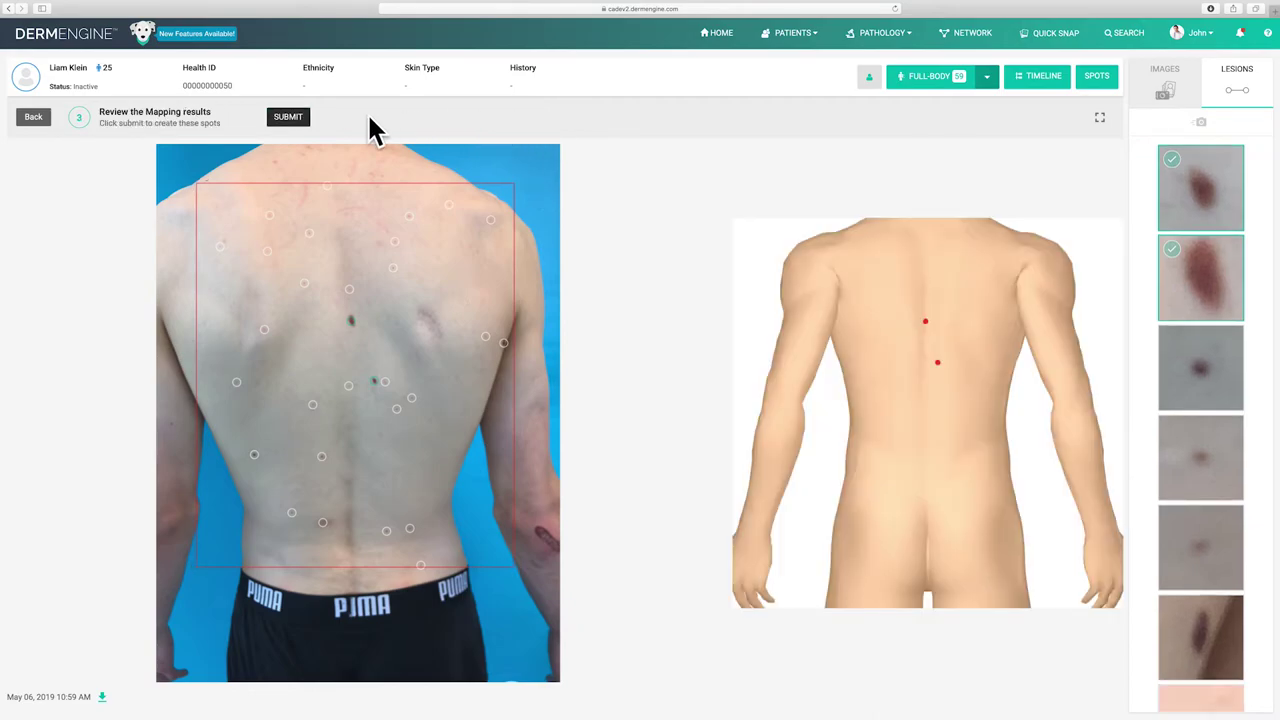
click(289, 117)
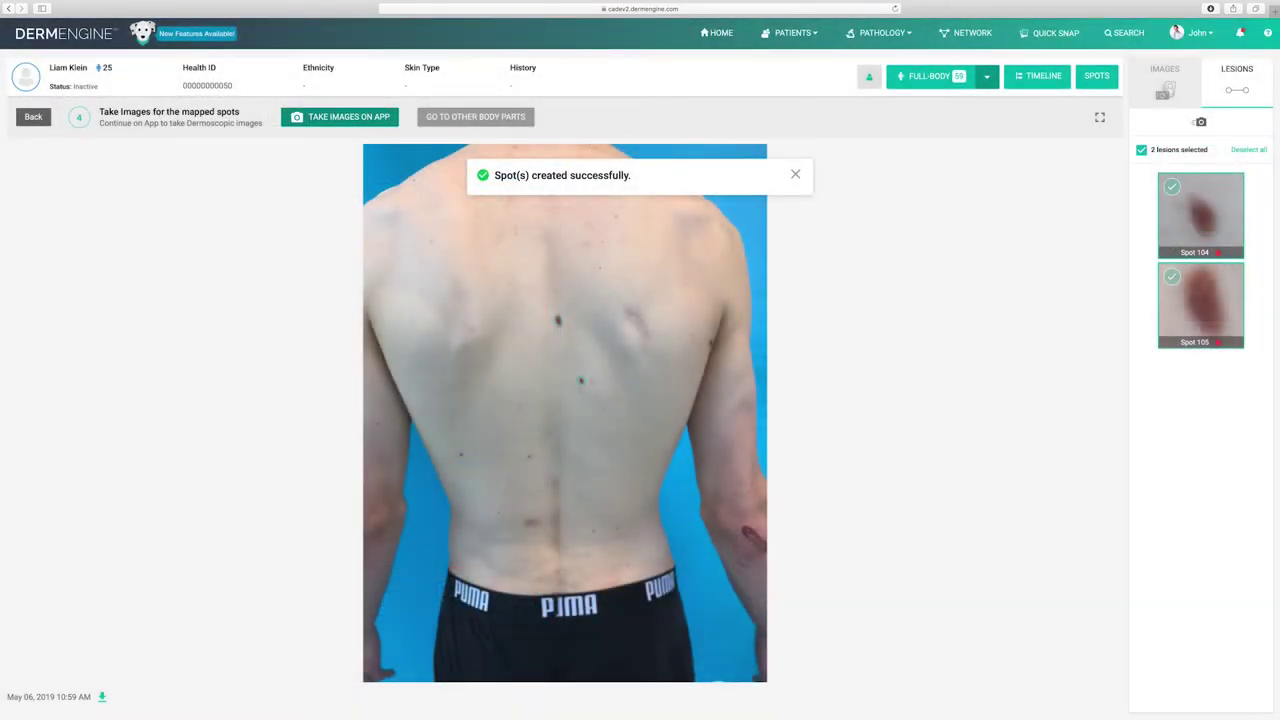
click(343, 117)
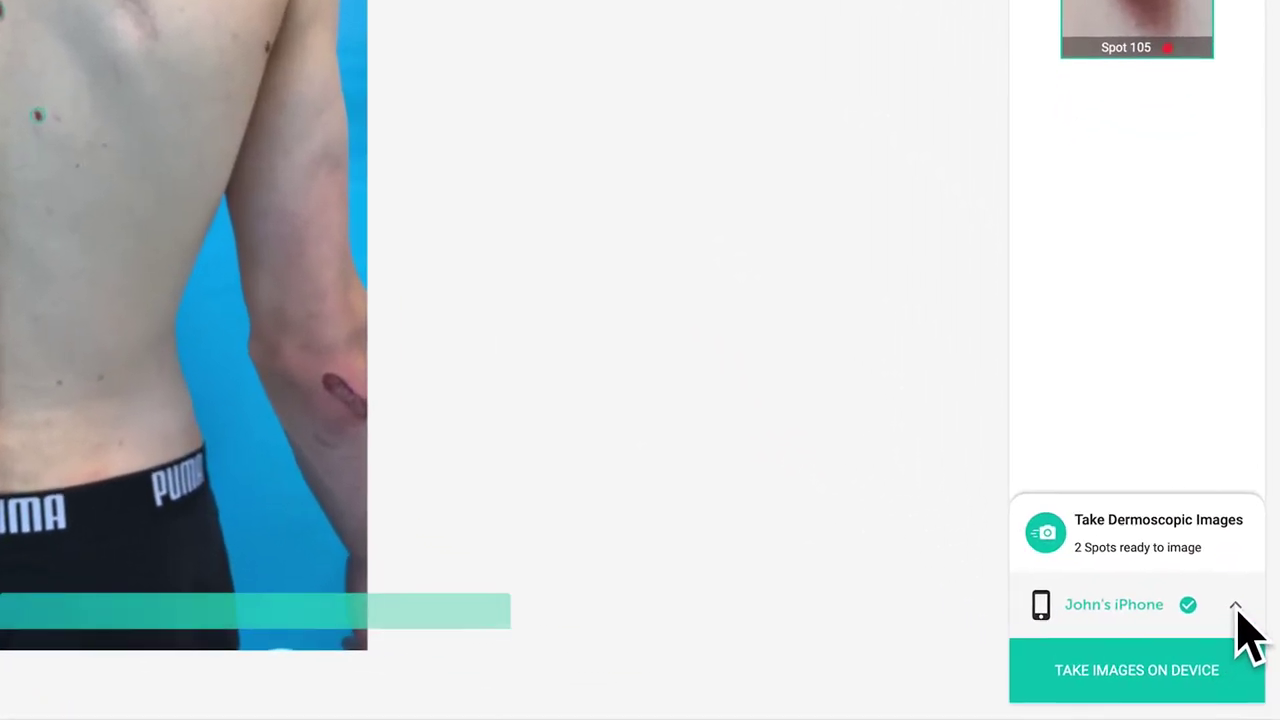
Step: Send the two spots to the linked iPhone for dermoscopic imaging
click(1236, 607)
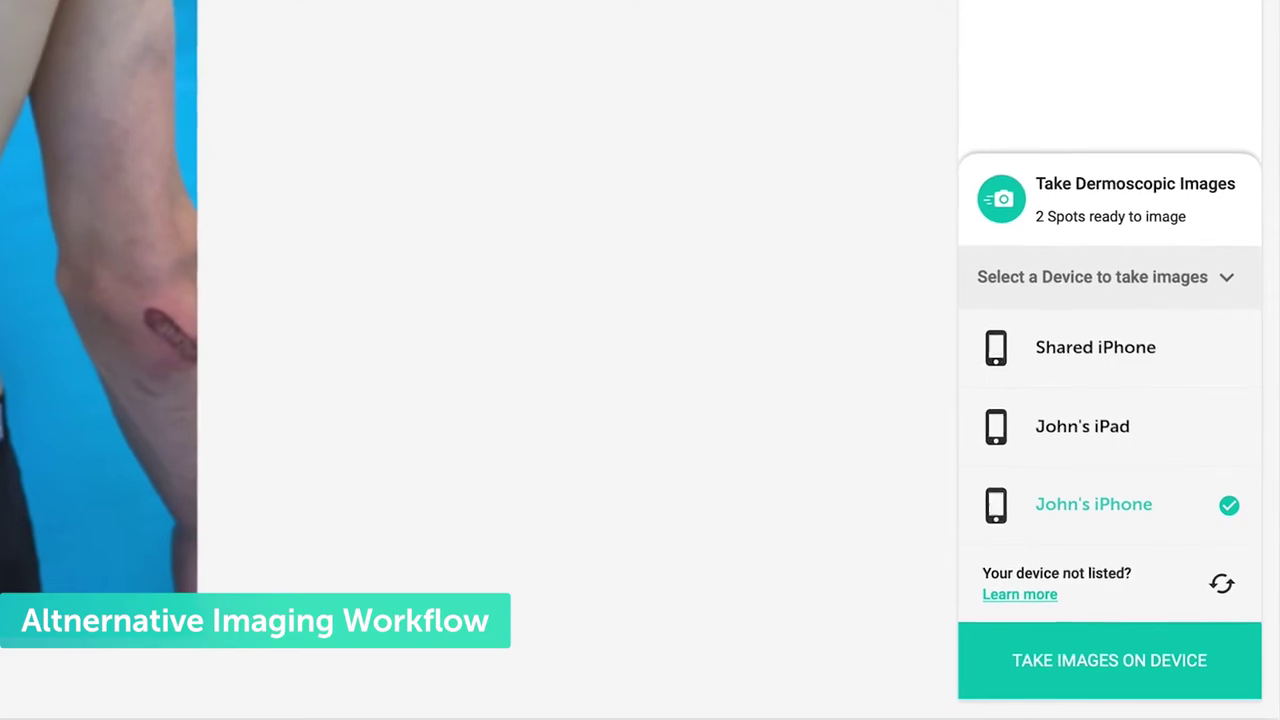
click(1158, 652)
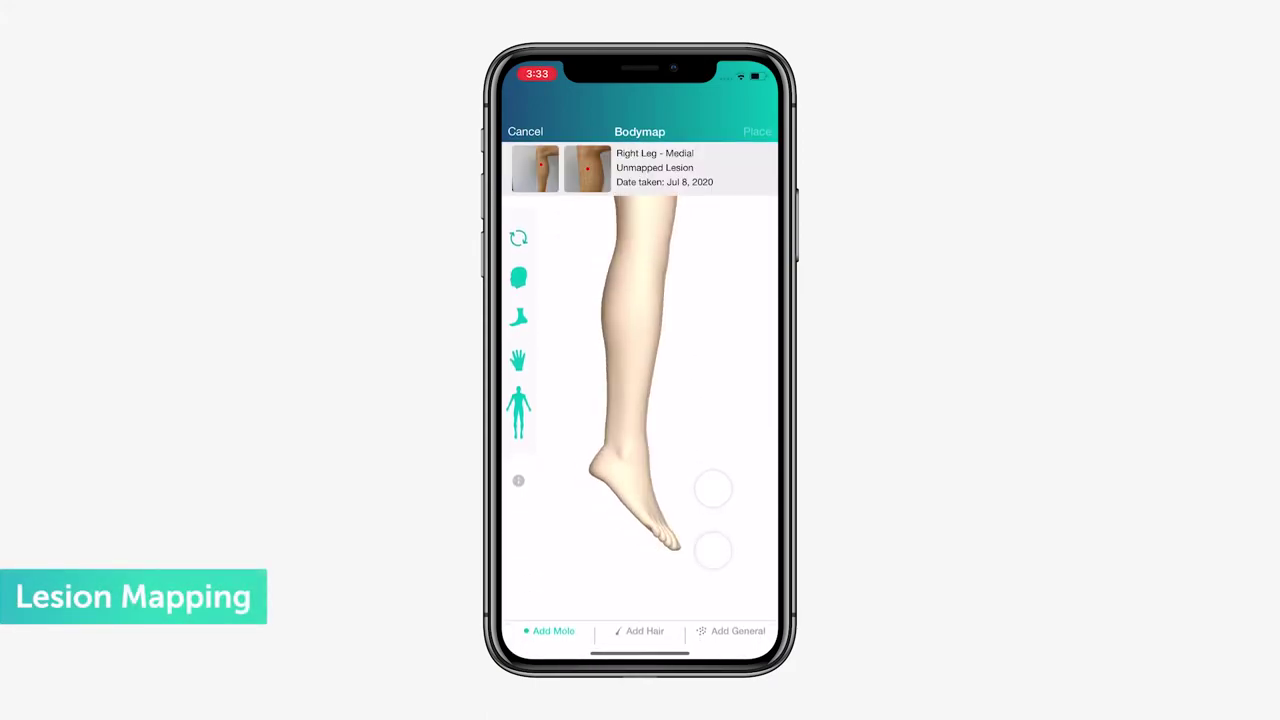
Step: Place the unmapped lesion on the inner right leg as Spot 4 and complete its dermoscopic capture
drag(712, 485, 596, 425)
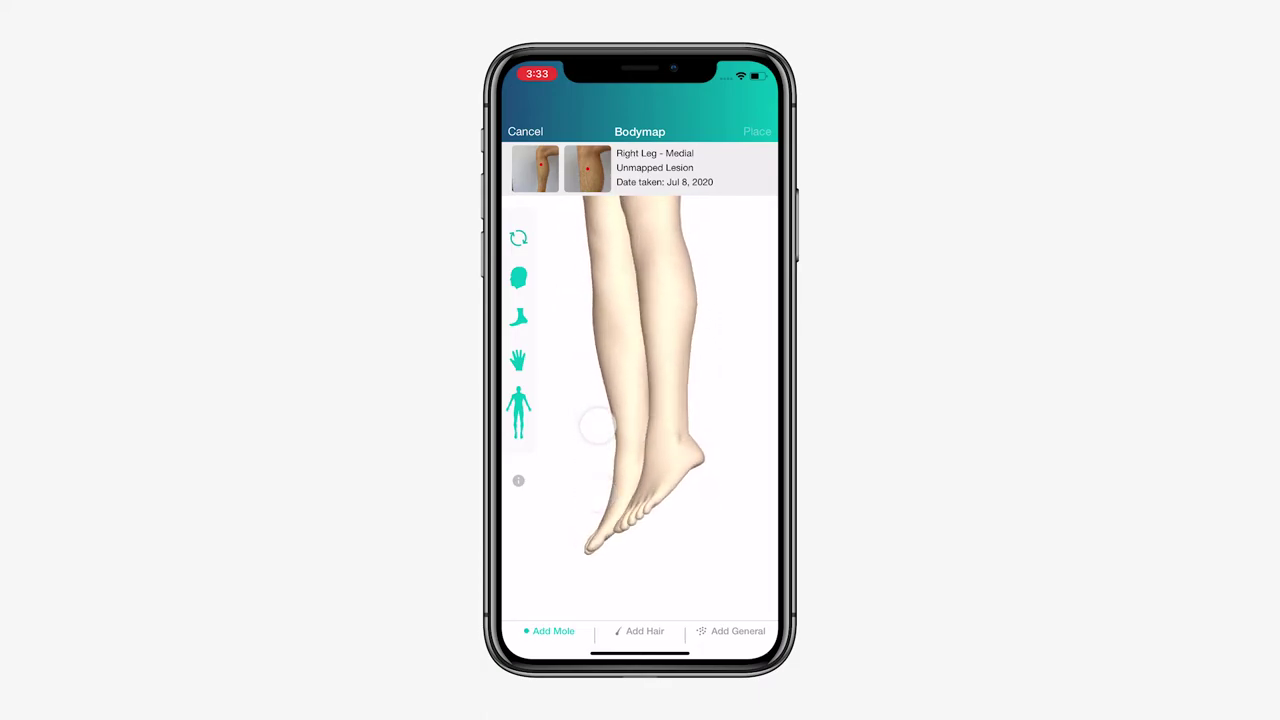
drag(605, 398, 615, 353)
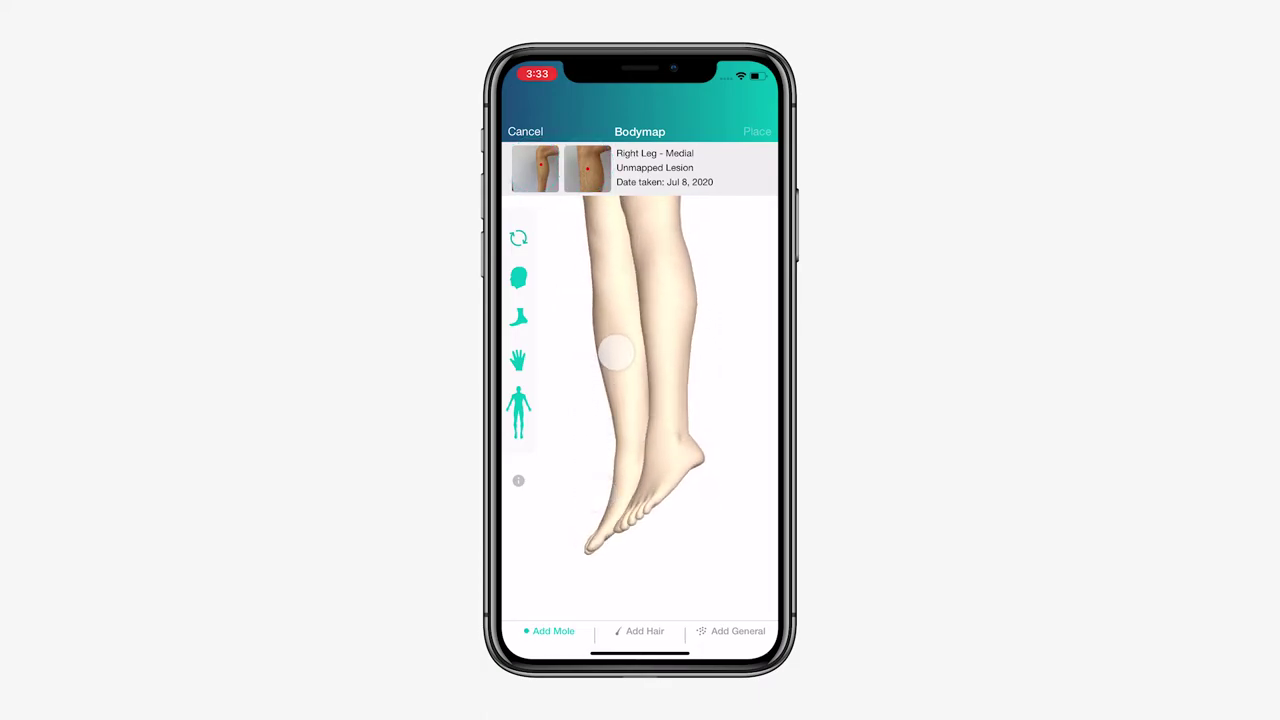
click(757, 130)
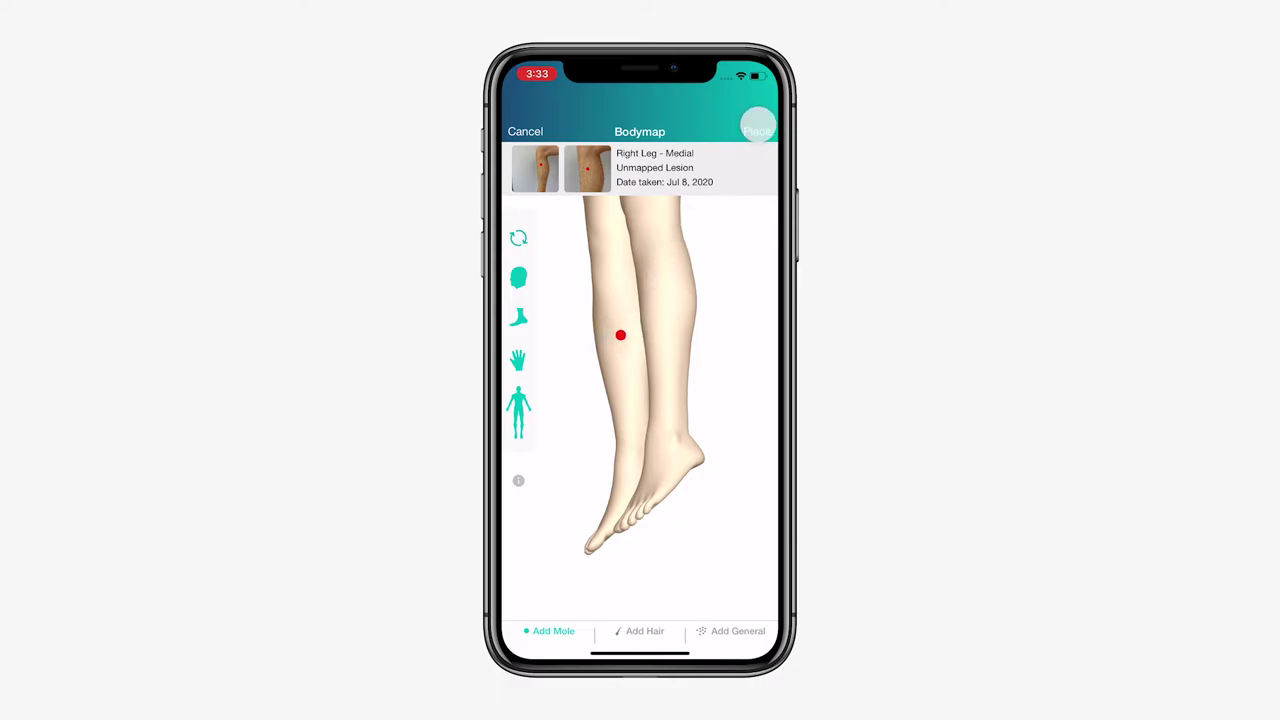
click(758, 128)
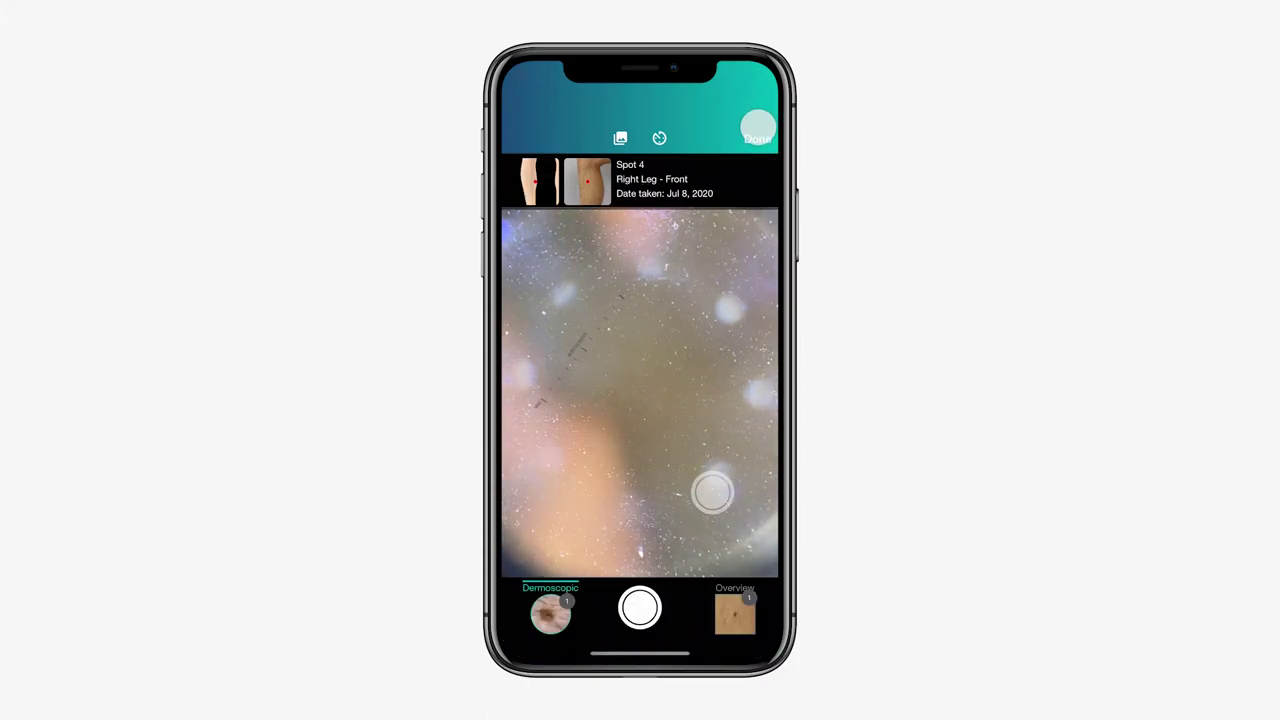
click(758, 135)
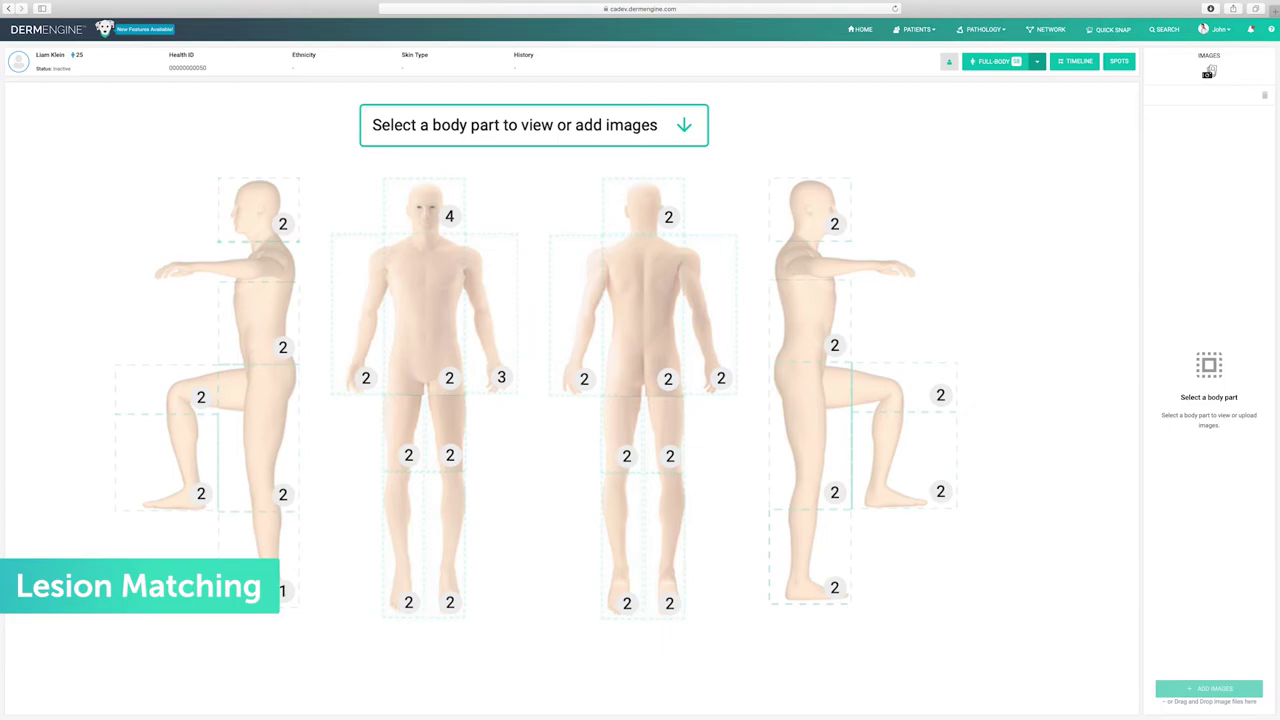
Step: Select the front torso and both of its photos, then run lesion matching between them
click(428, 314)
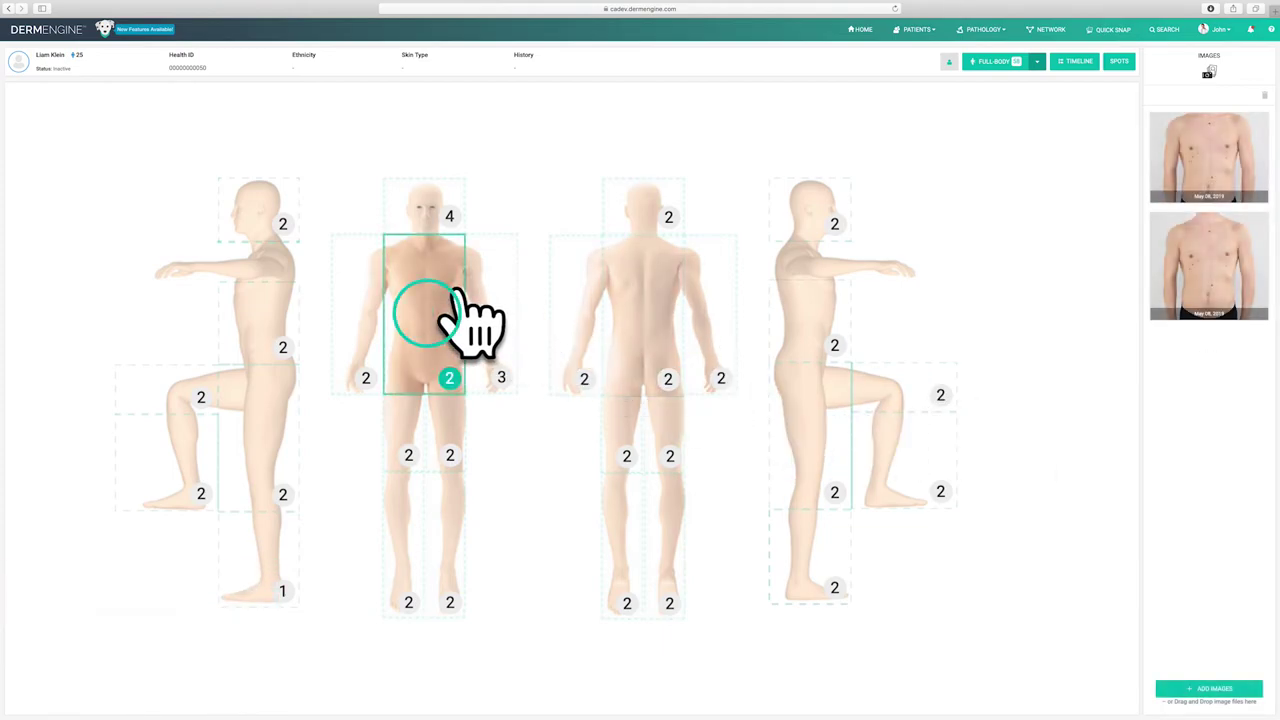
click(1214, 163)
click(1211, 265)
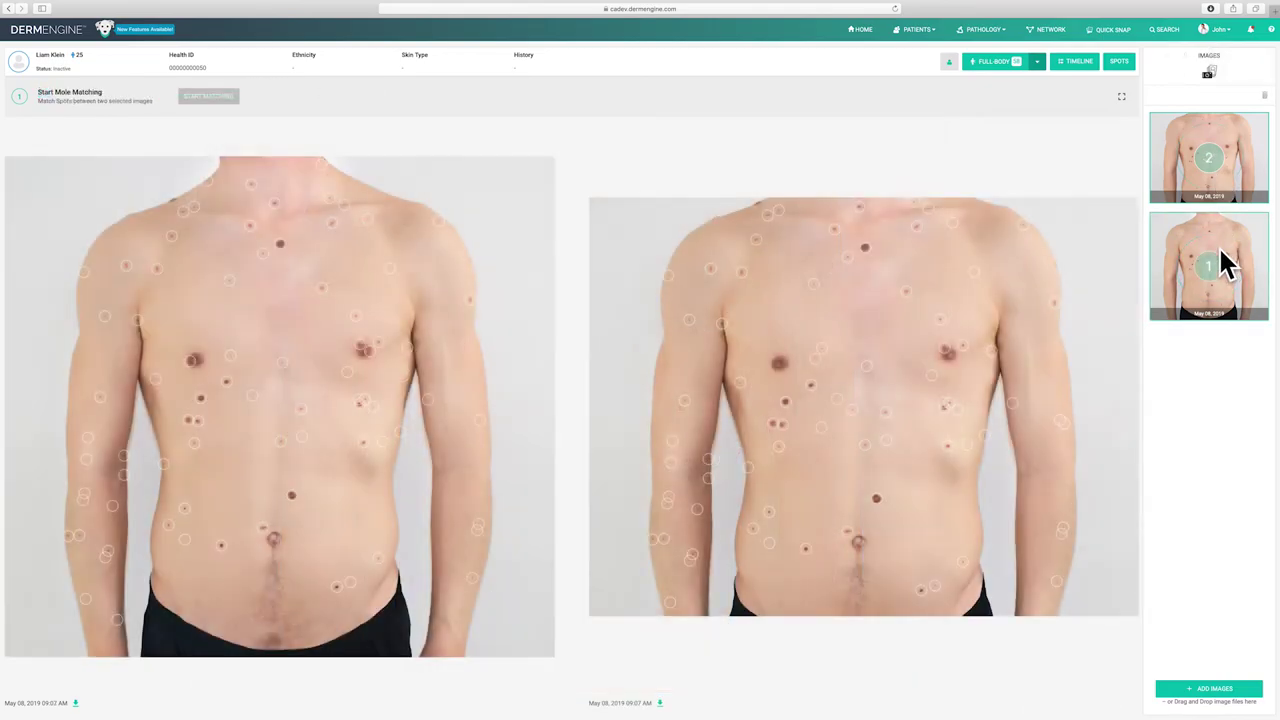
click(210, 97)
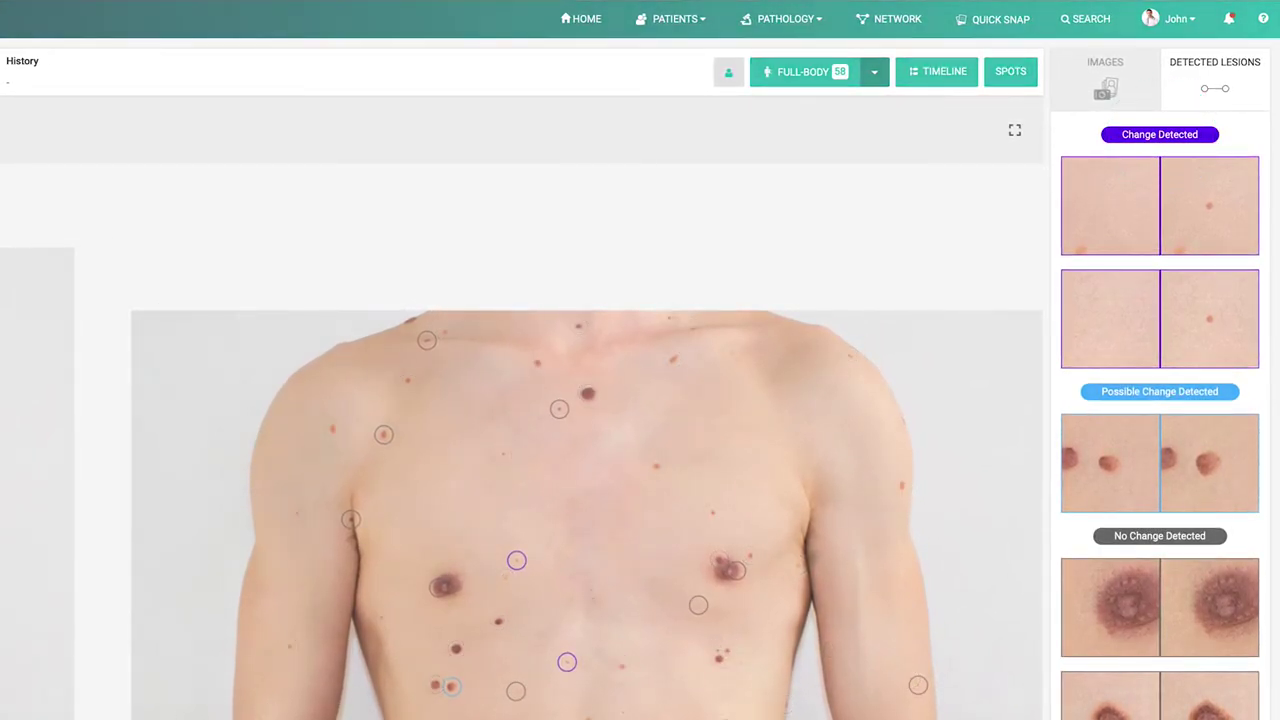
Step: Highlight the possible-change and no-change lesions and review the possible-change lesion pair
click(1160, 391)
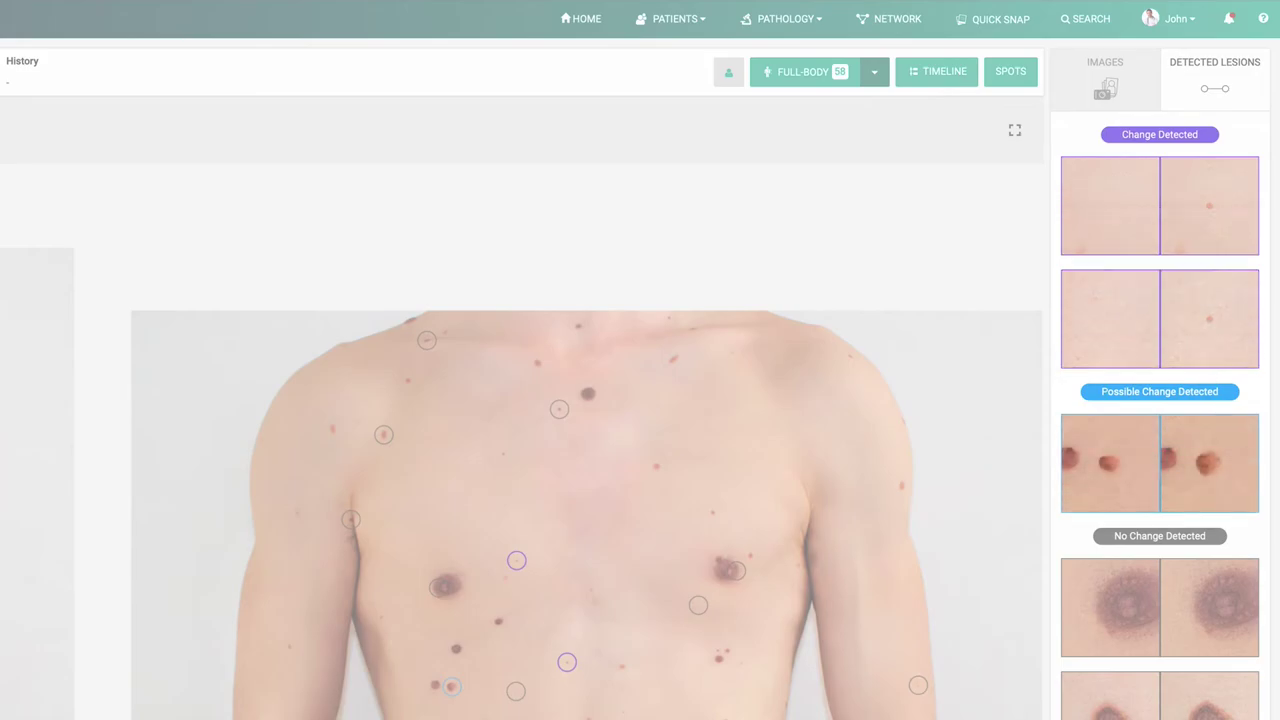
click(1160, 536)
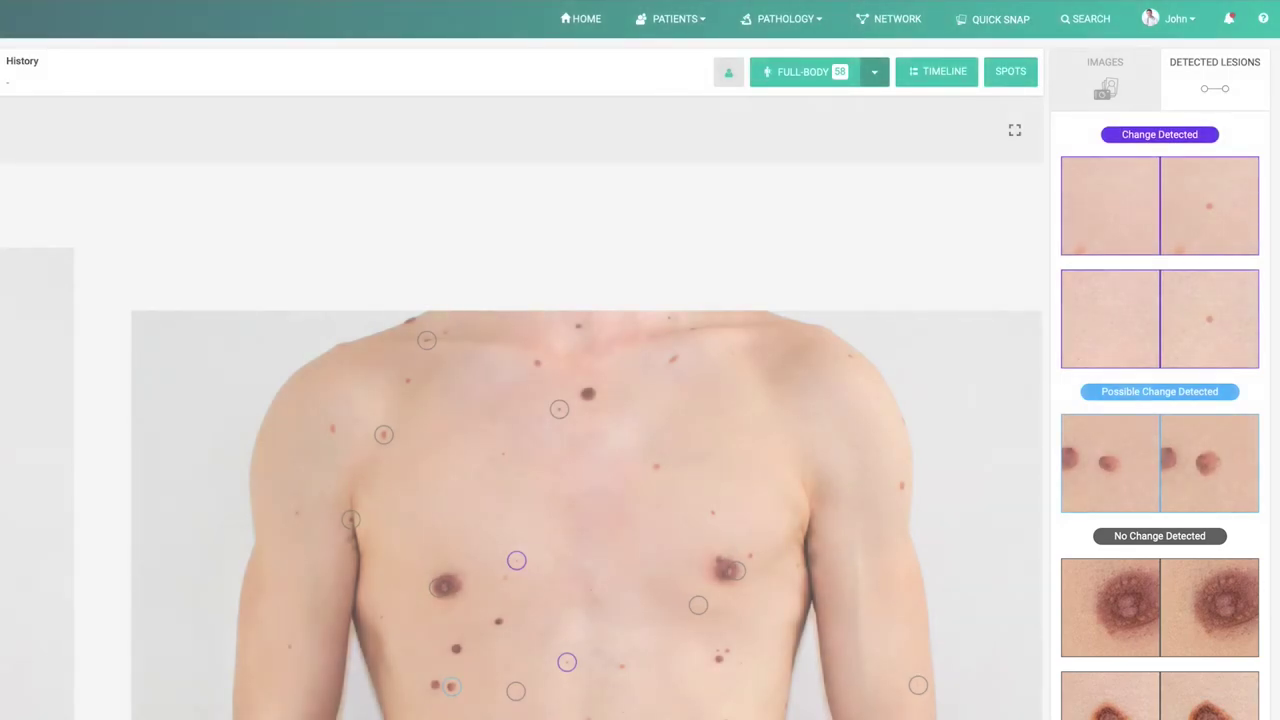
click(1110, 462)
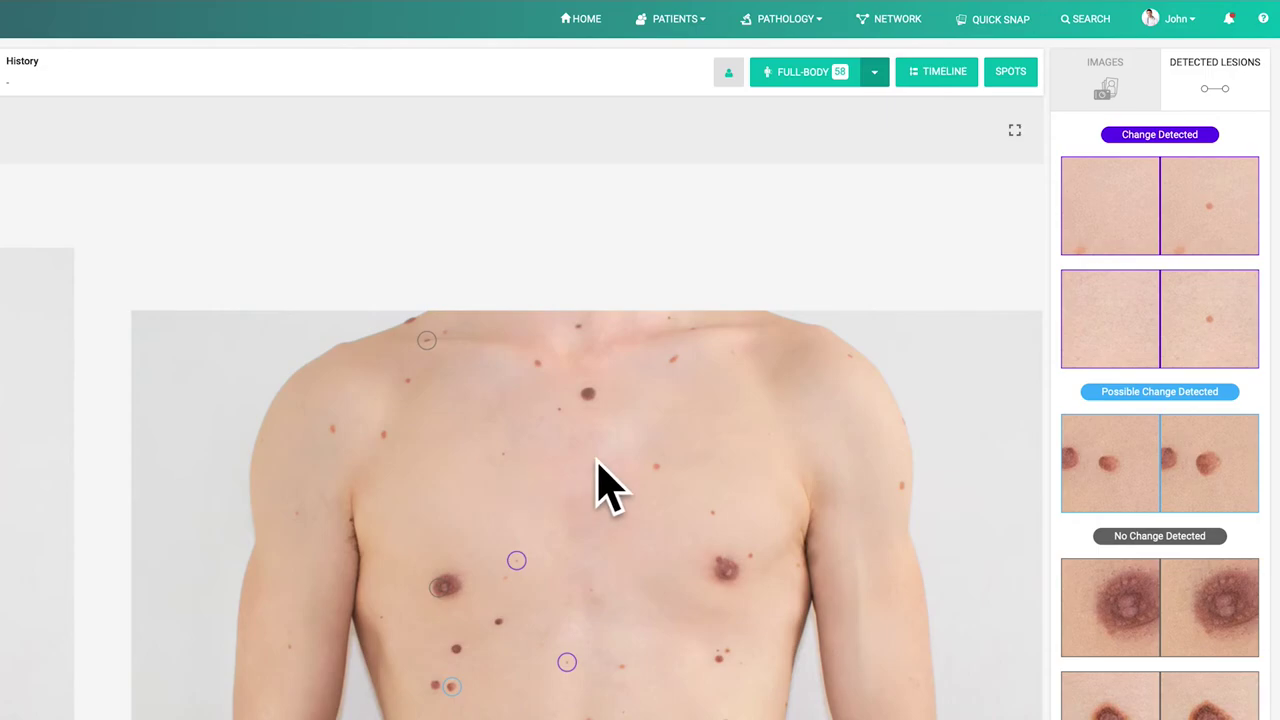
mouse_move(1105, 462)
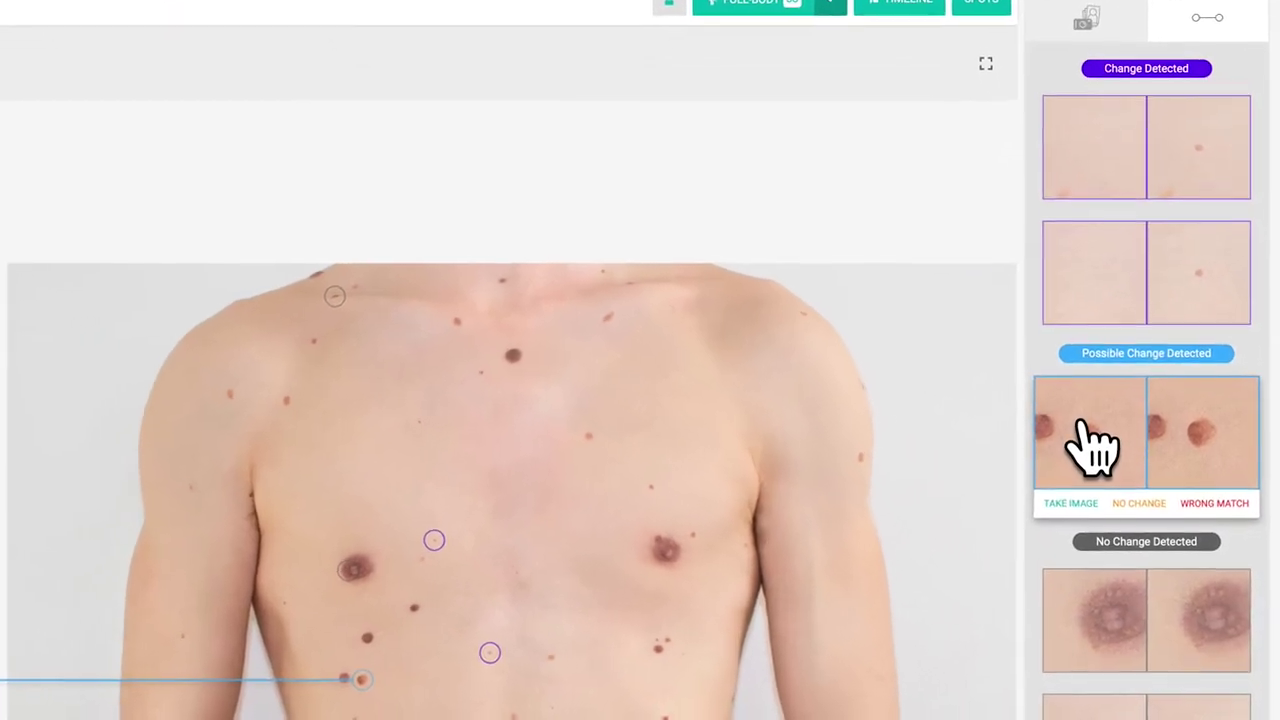
click(1095, 517)
click(1117, 467)
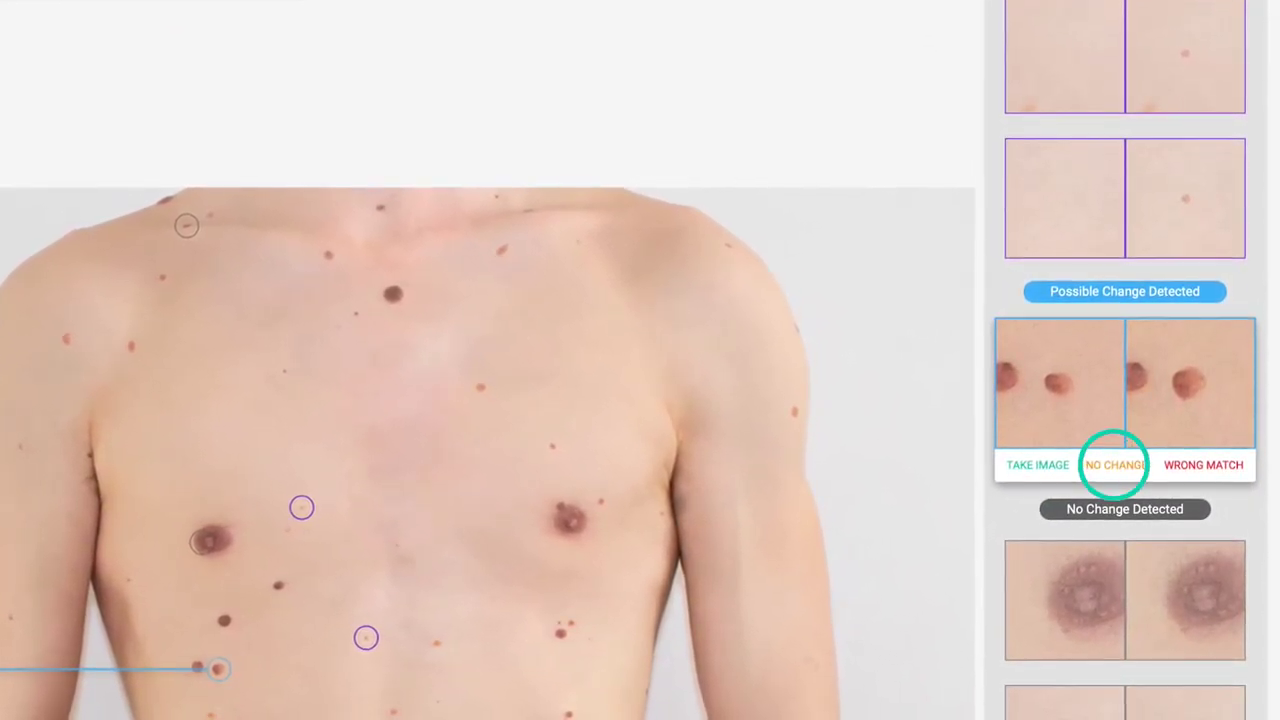
click(1204, 467)
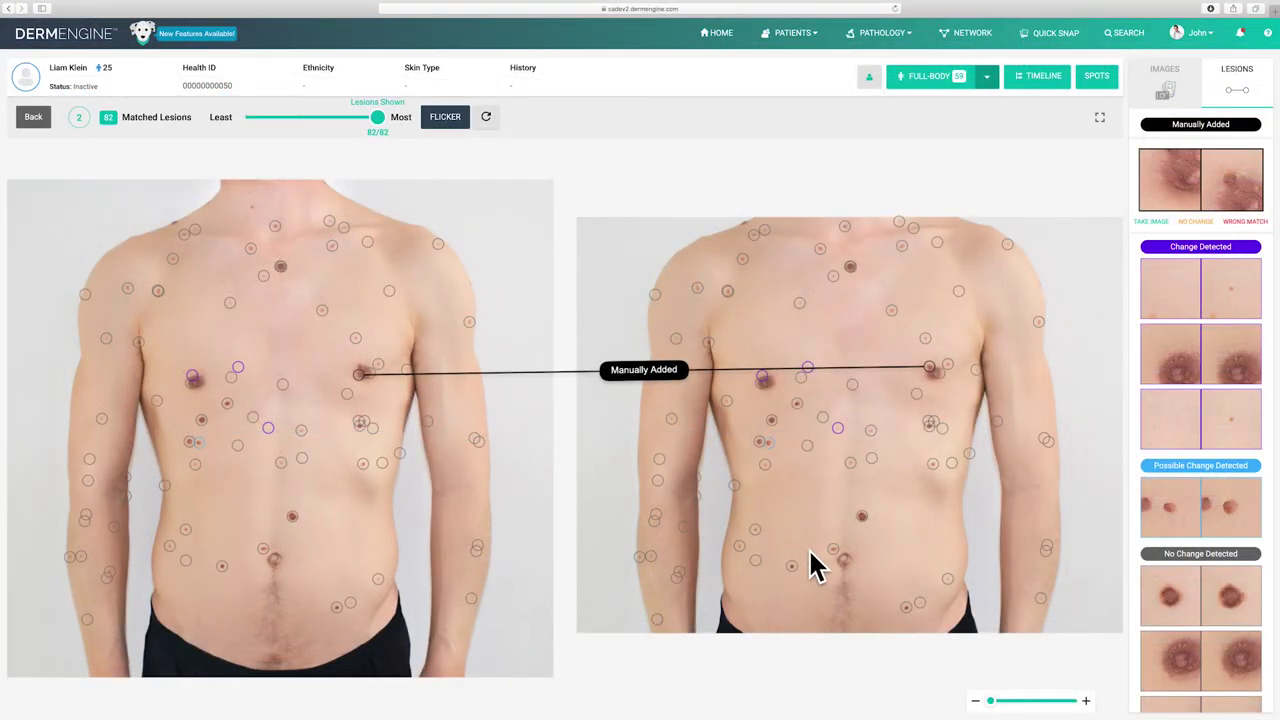
Step: Reject the manually added pair as a wrong match and pair the nipple lesion across both torso photos
mouse_move(990, 701)
mouse_down()
mouse_move(1035, 708)
mouse_move(990, 708)
mouse_up()
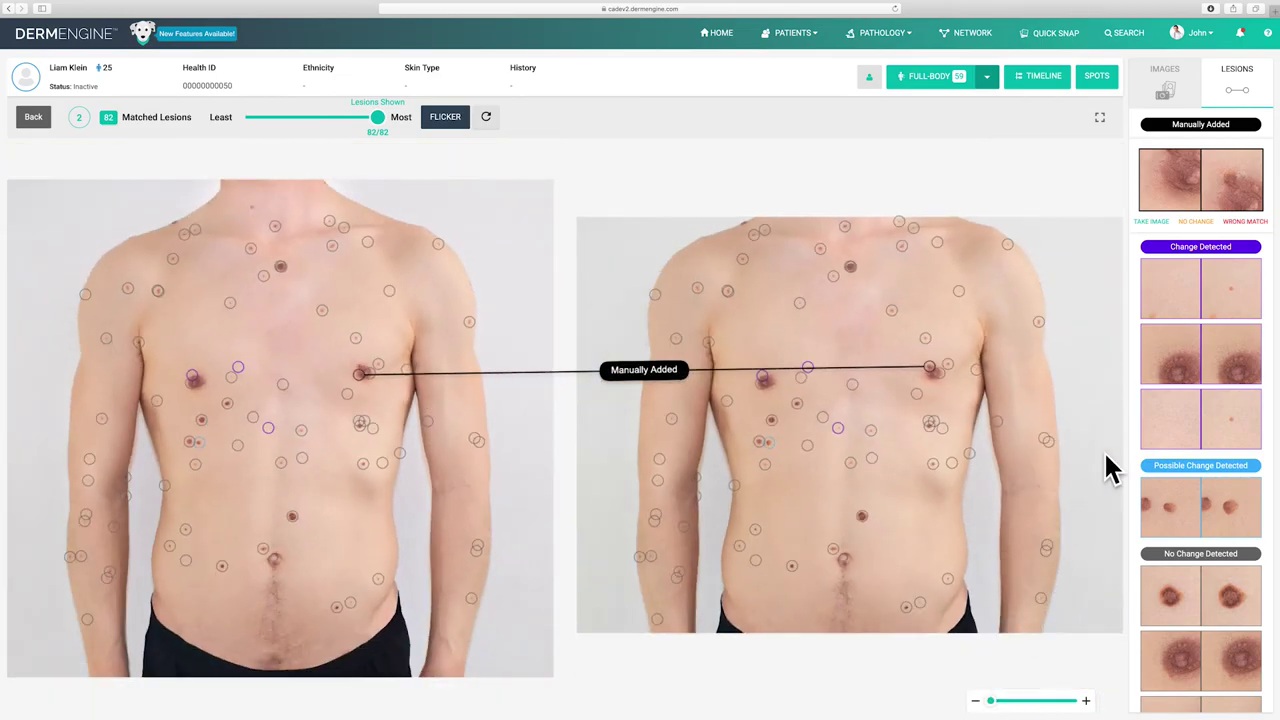
click(1245, 221)
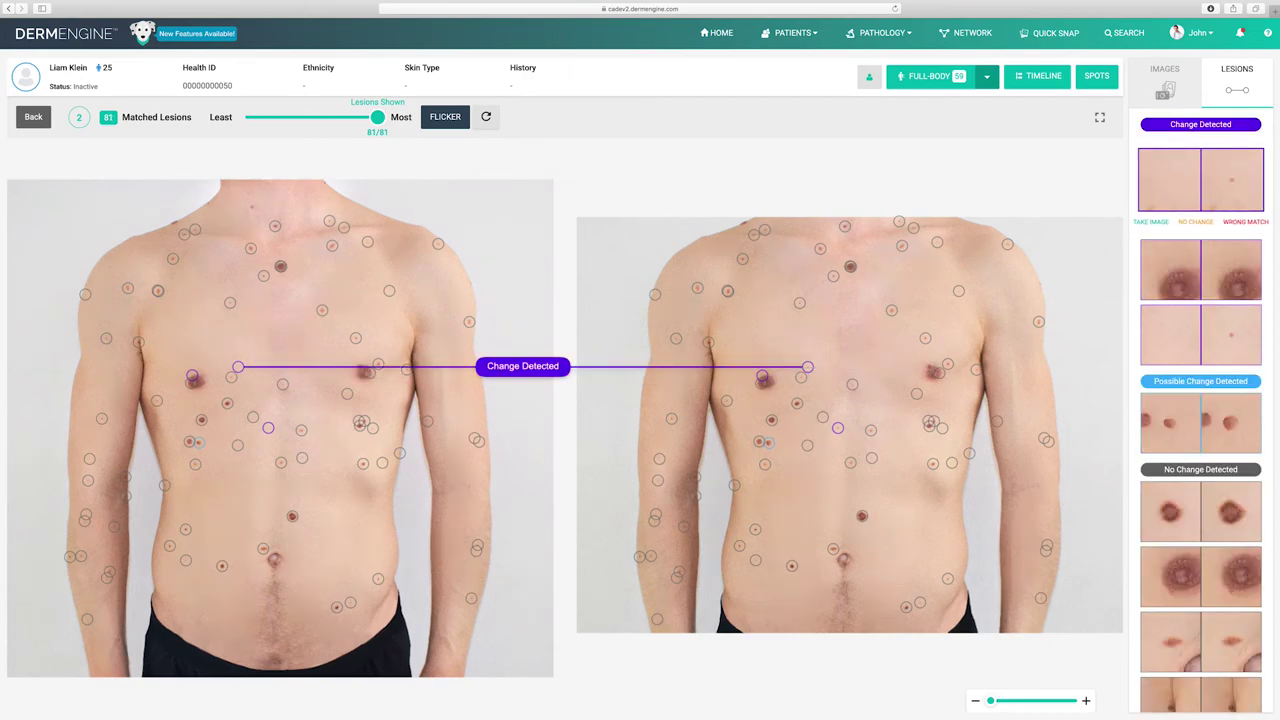
click(1100, 330)
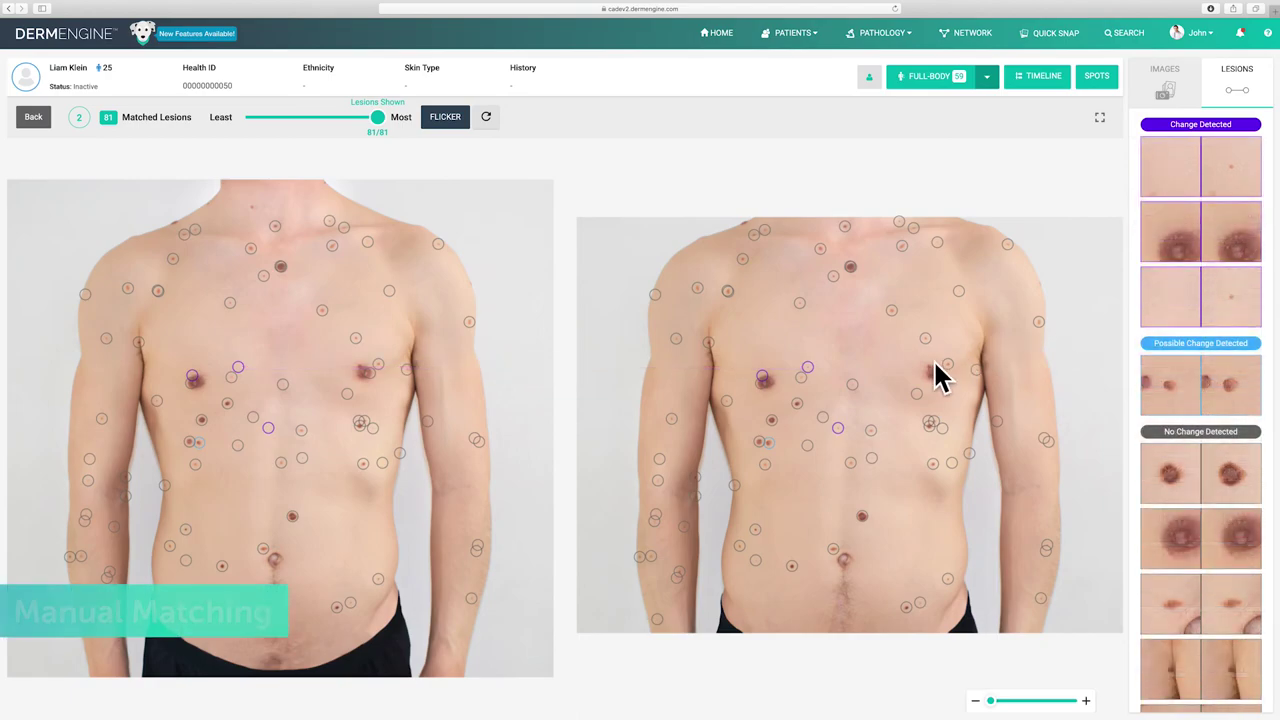
drag(930, 368, 360, 368)
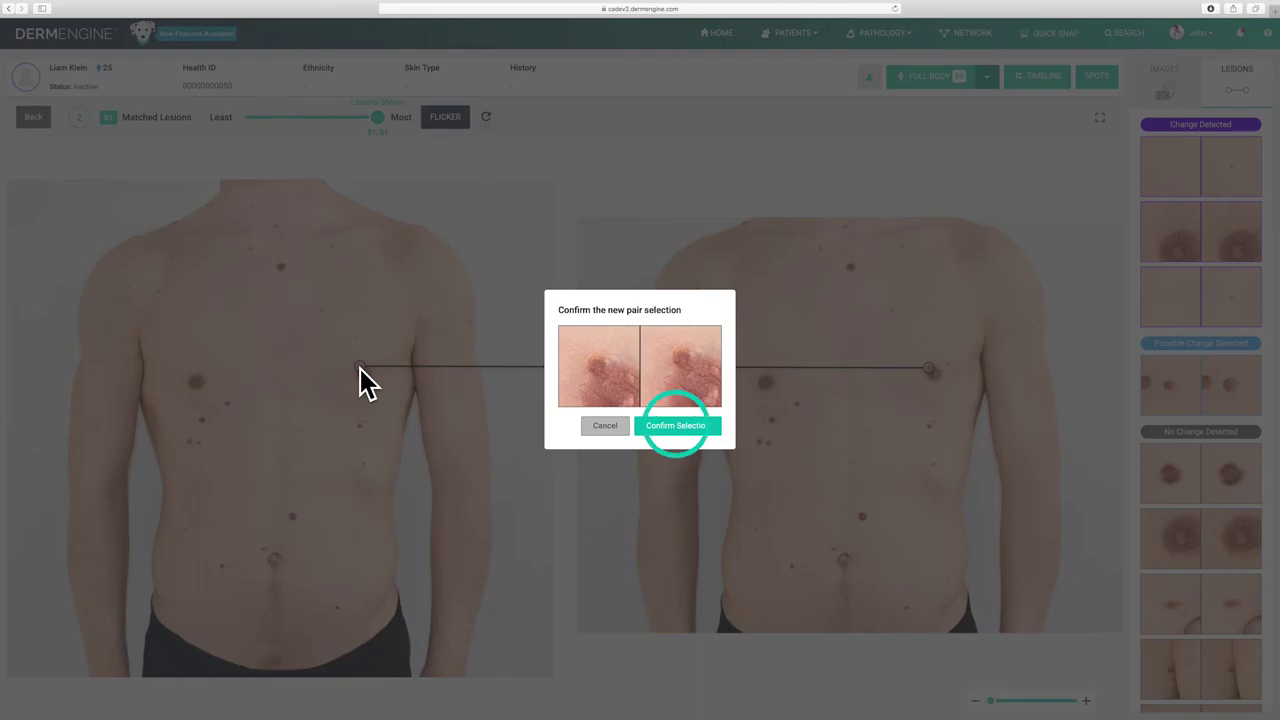
click(690, 425)
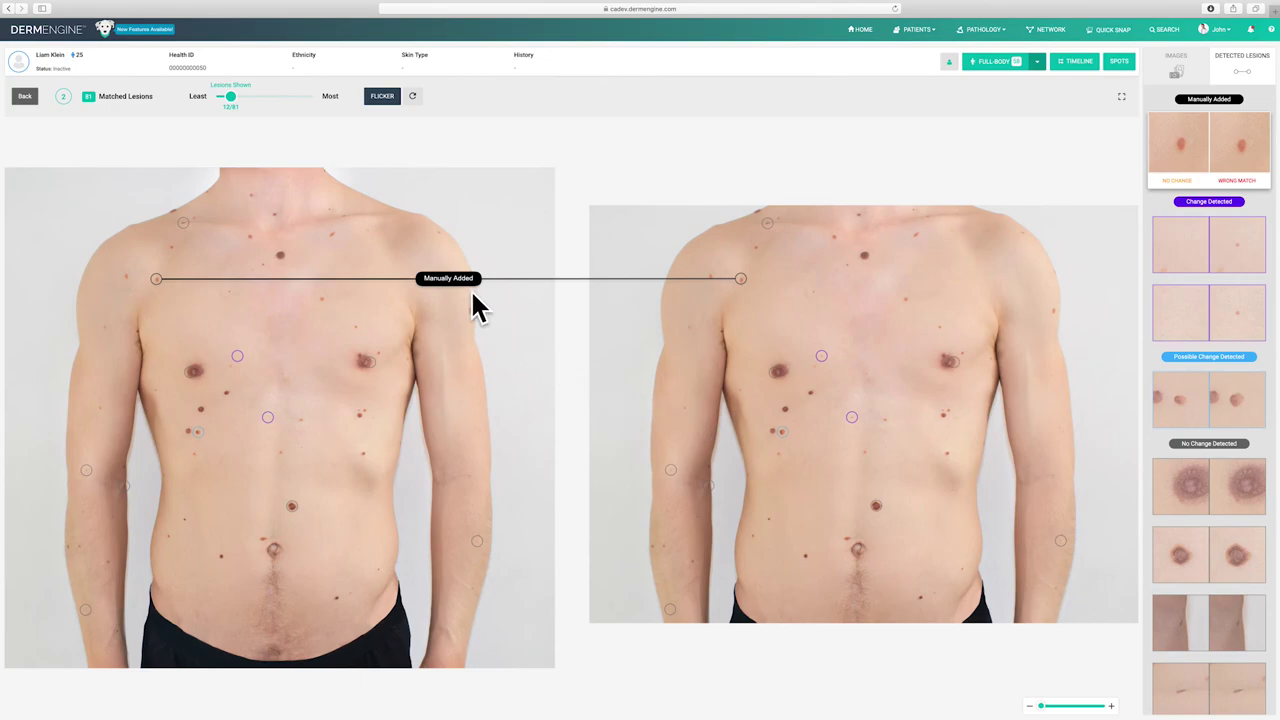
Step: Switch to flicker view, select the Possible Change Detected pair, and zoom to about 457%
click(383, 100)
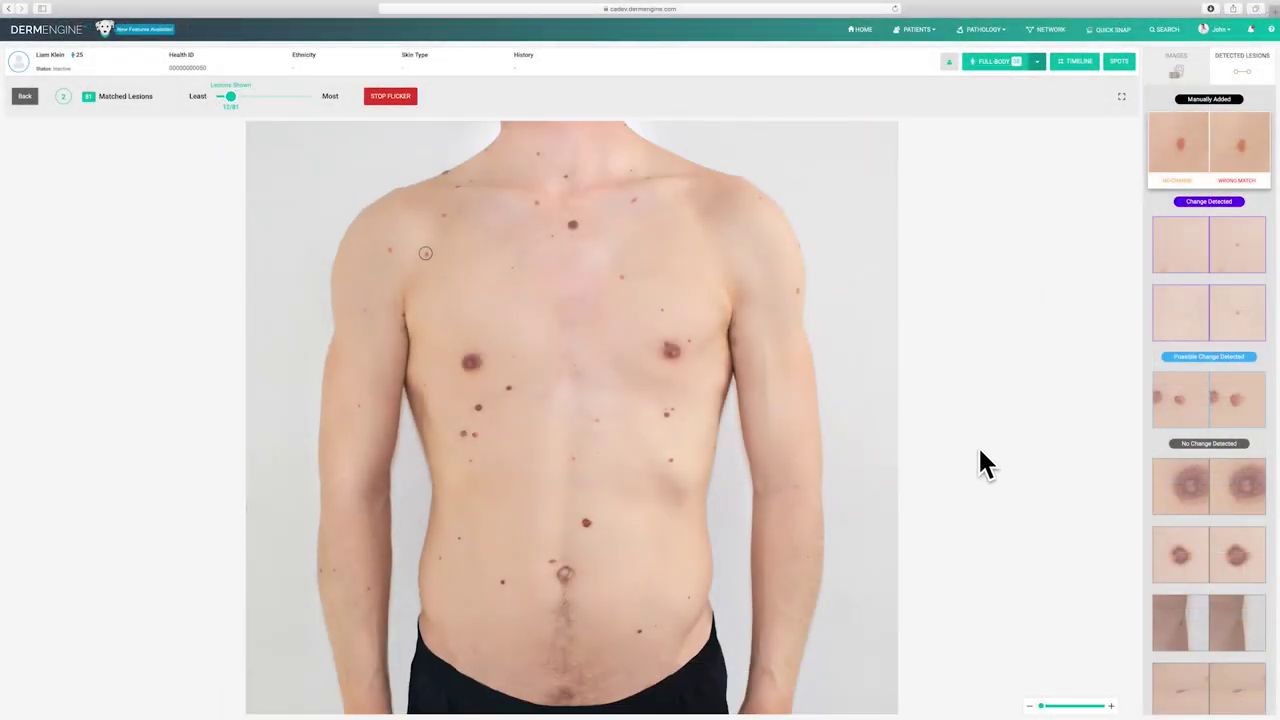
click(1236, 421)
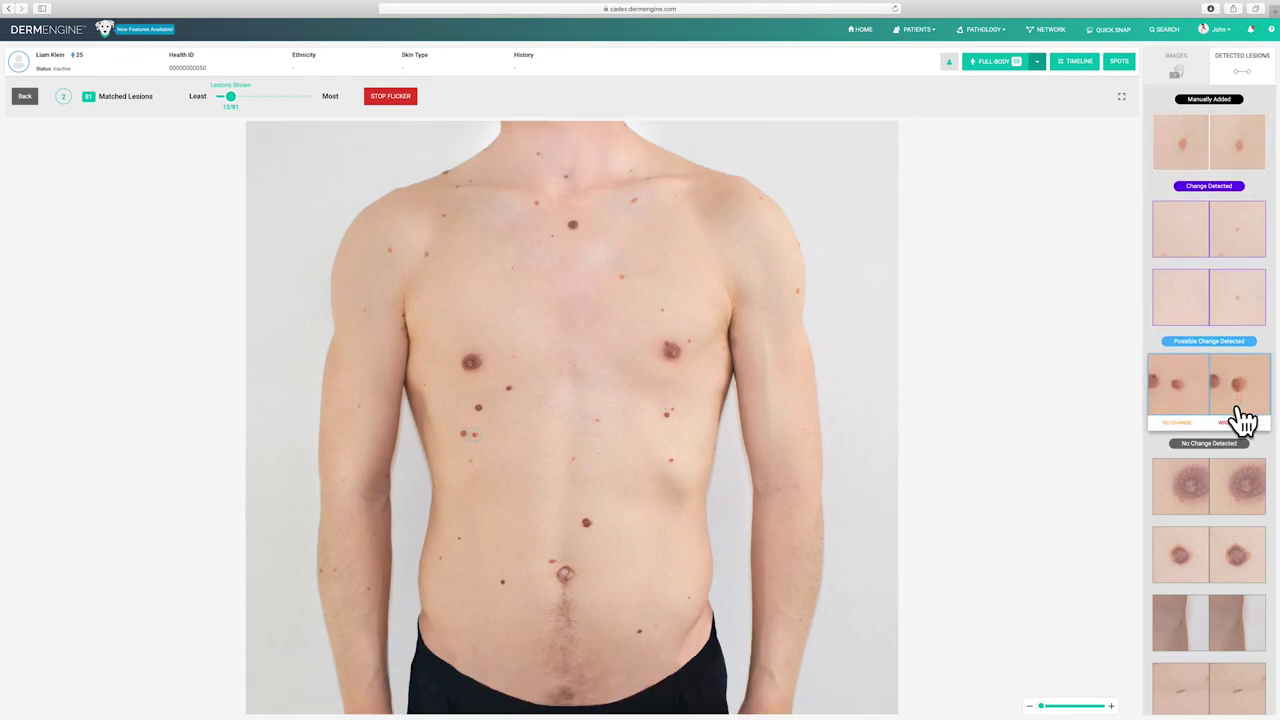
mouse_move(1042, 708)
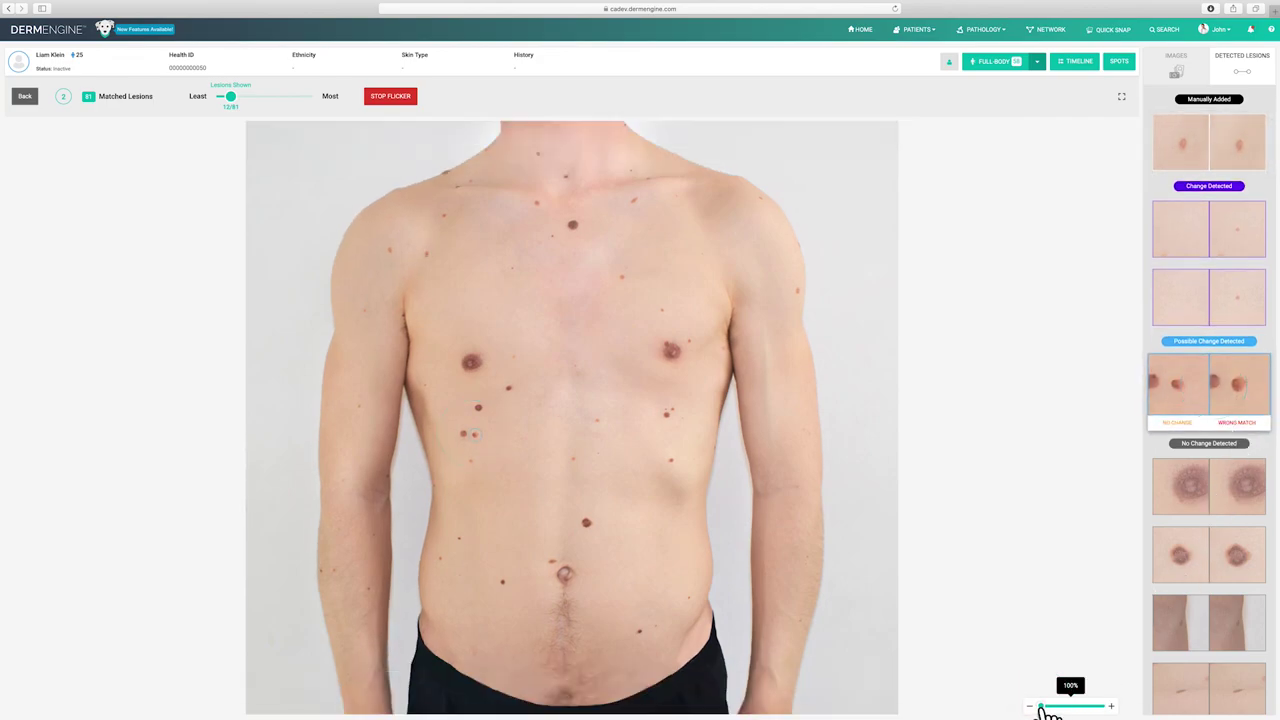
drag(1042, 708, 1071, 712)
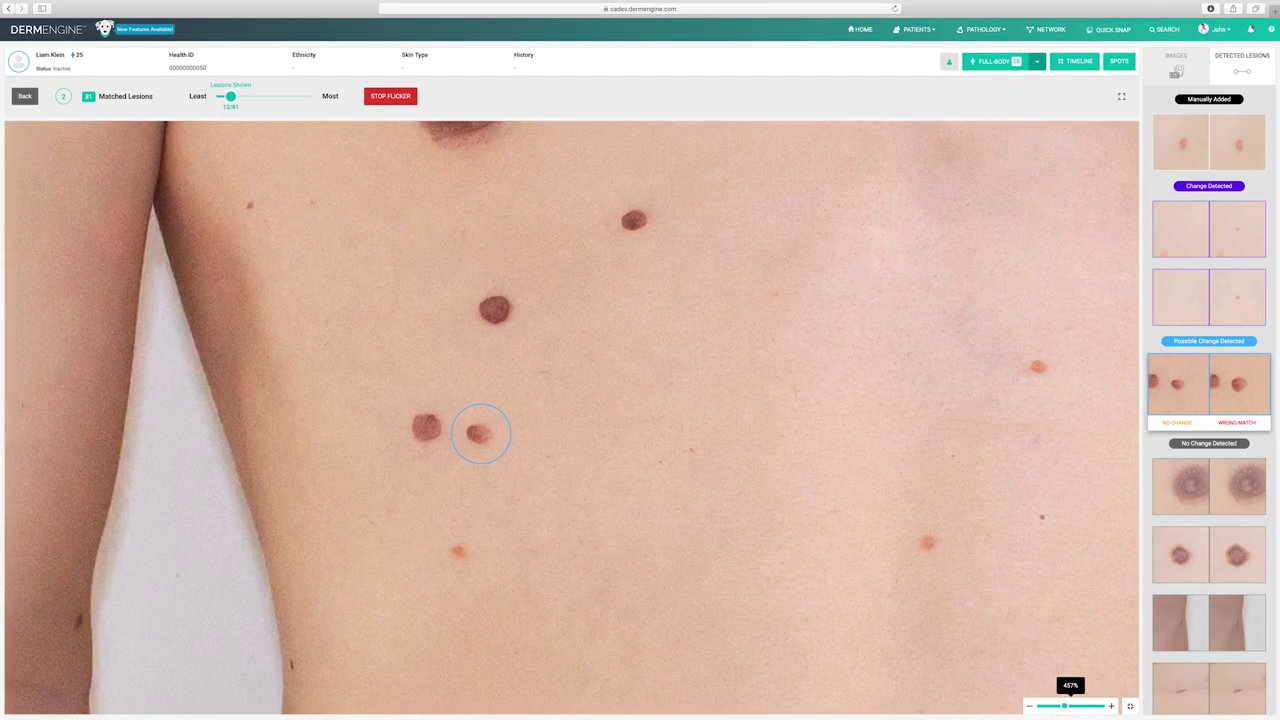